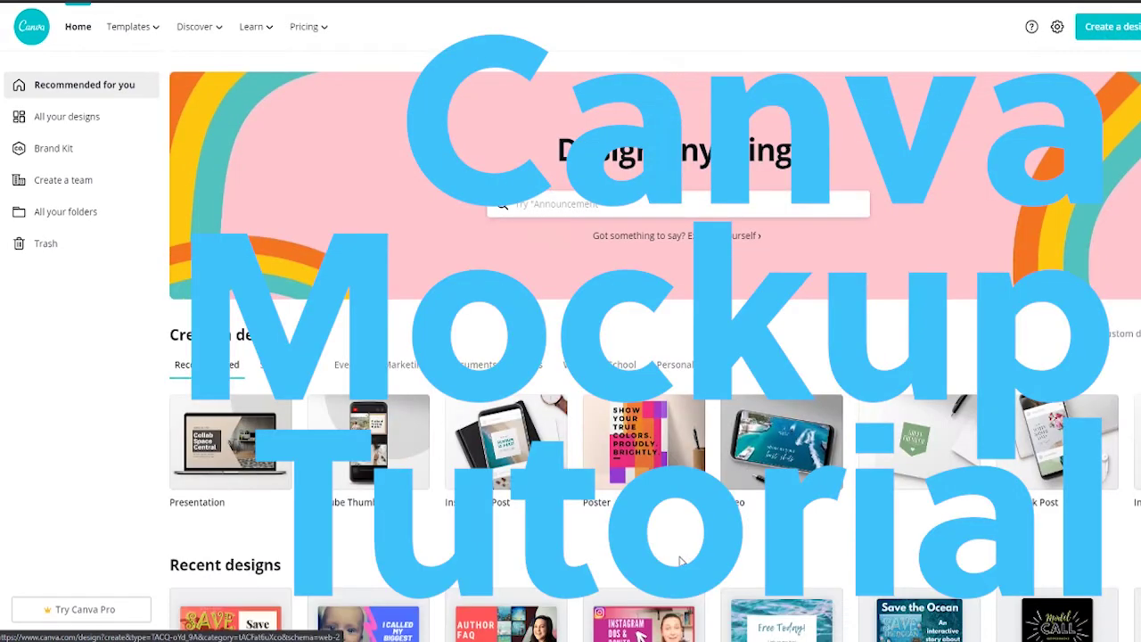
- Create a new blank Instagram Post design from the Canva home page
scroll(533, 414, down, 1)
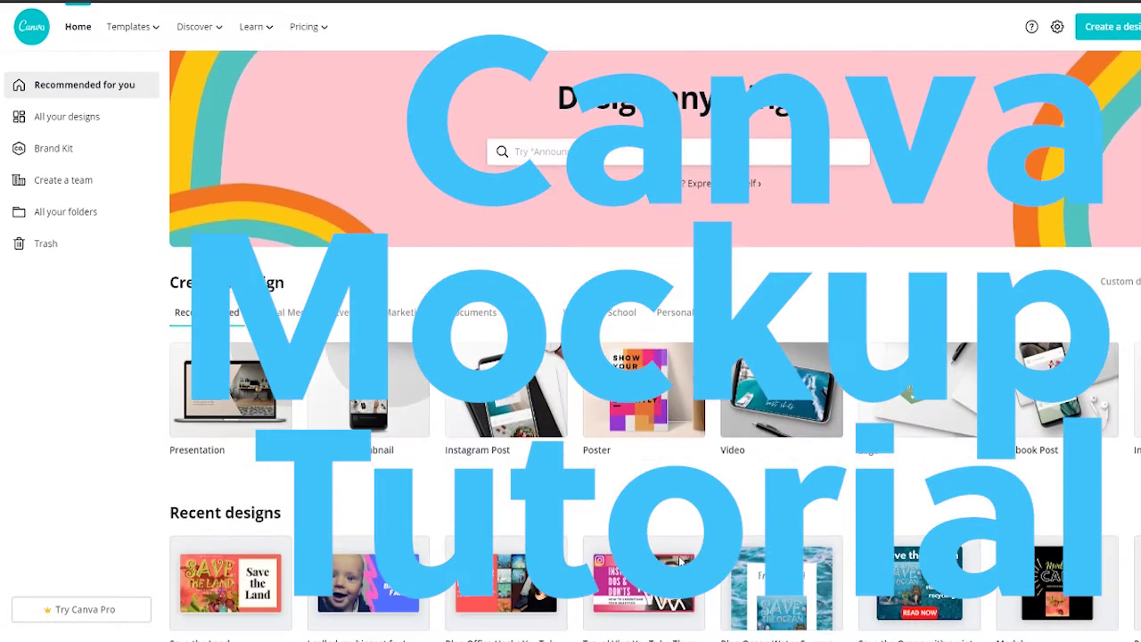
click(532, 414)
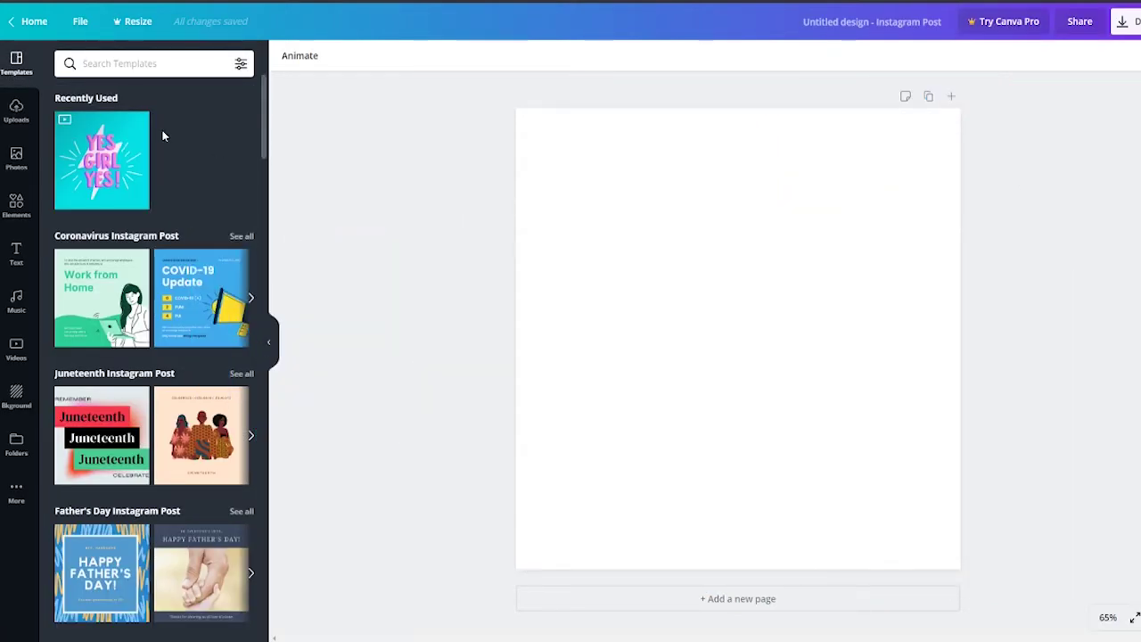
- Search the stock photos for 'flatlay'
click(16, 158)
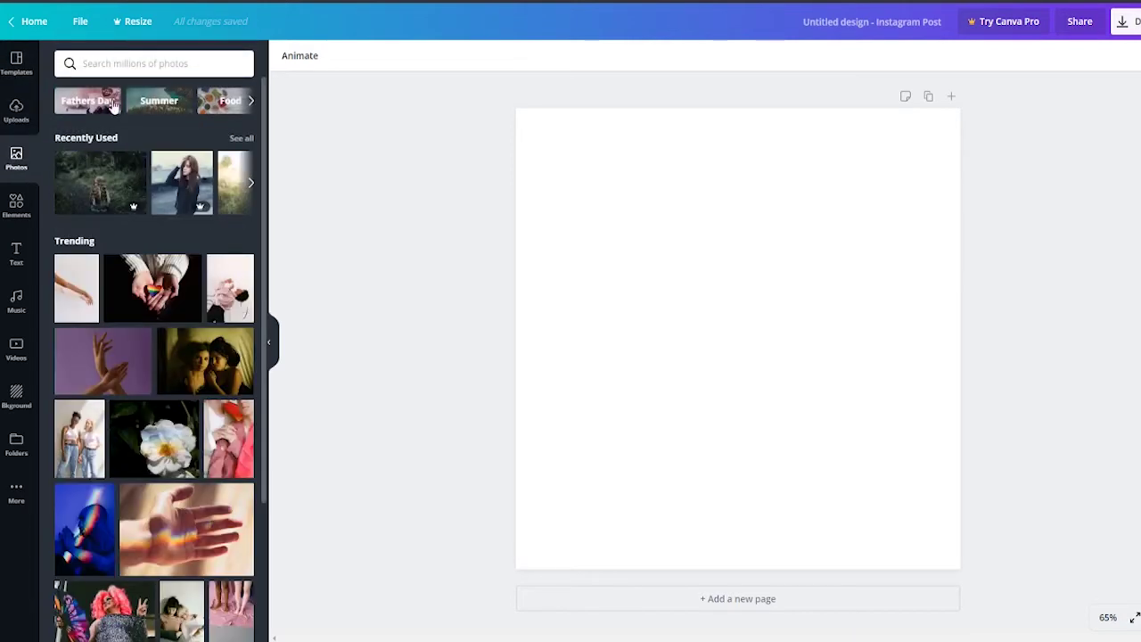
click(117, 62)
text(flat)
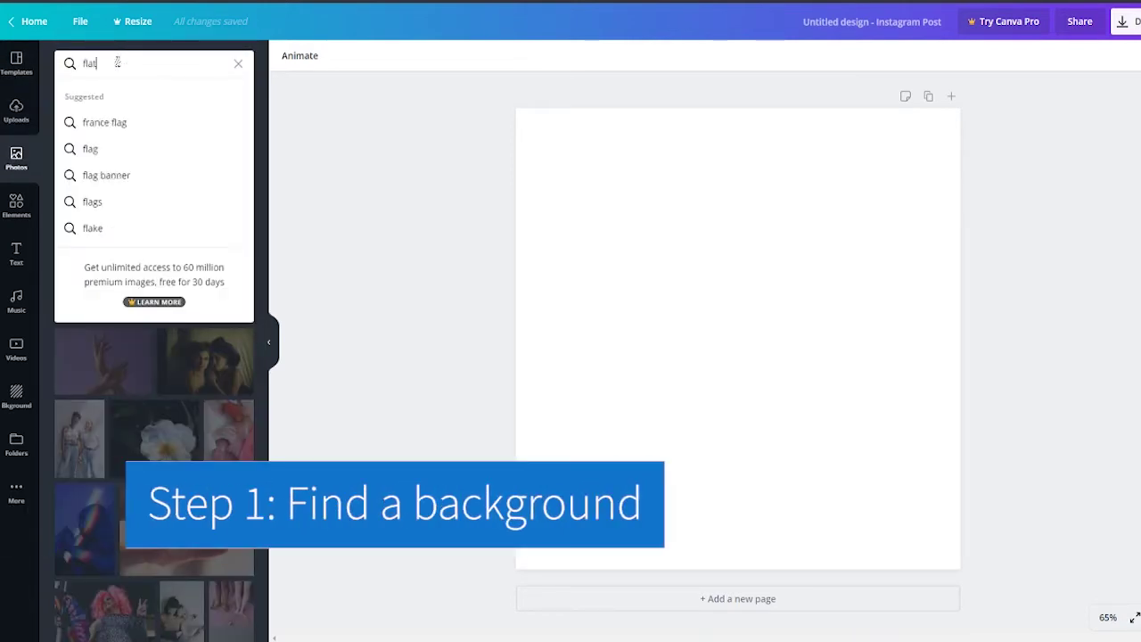
text(lay)
key(Return)
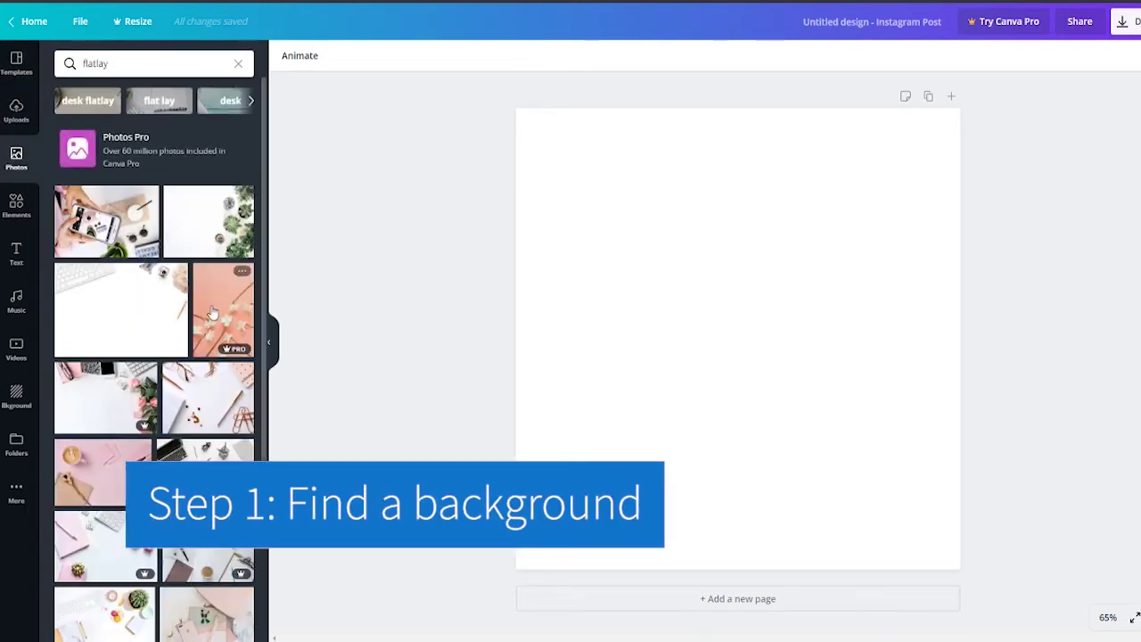
- Place the white flat-lay photo with keyboard, roses and gold pen and stretch it to fill the page
drag(130, 324, 614, 268)
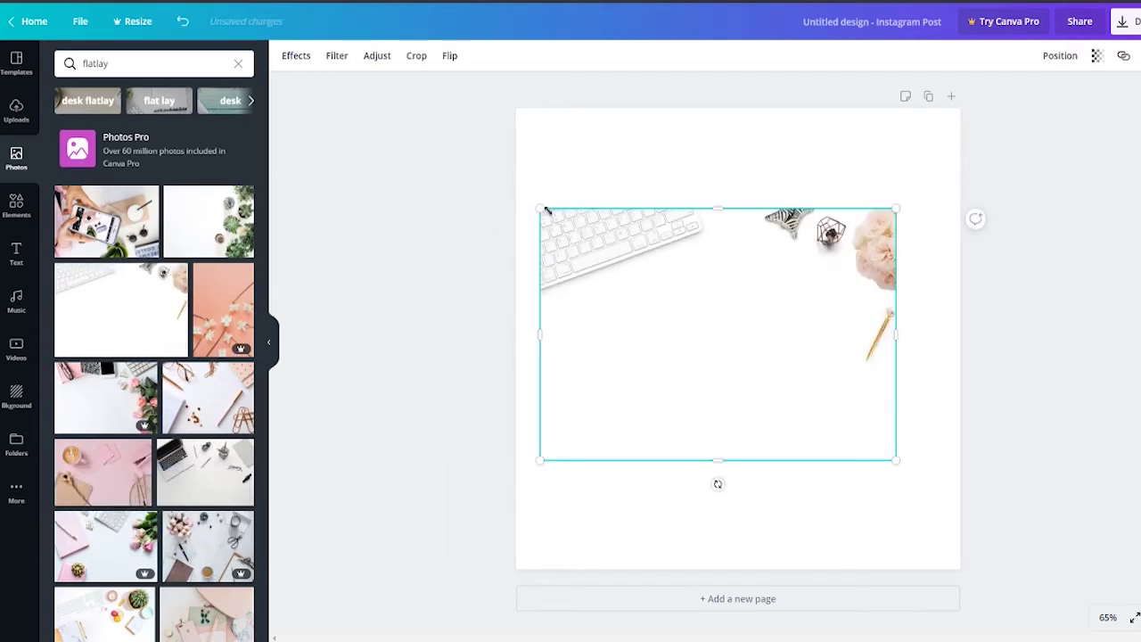
drag(546, 209, 387, 140)
drag(575, 231, 673, 214)
drag(498, 455, 381, 628)
drag(575, 379, 540, 365)
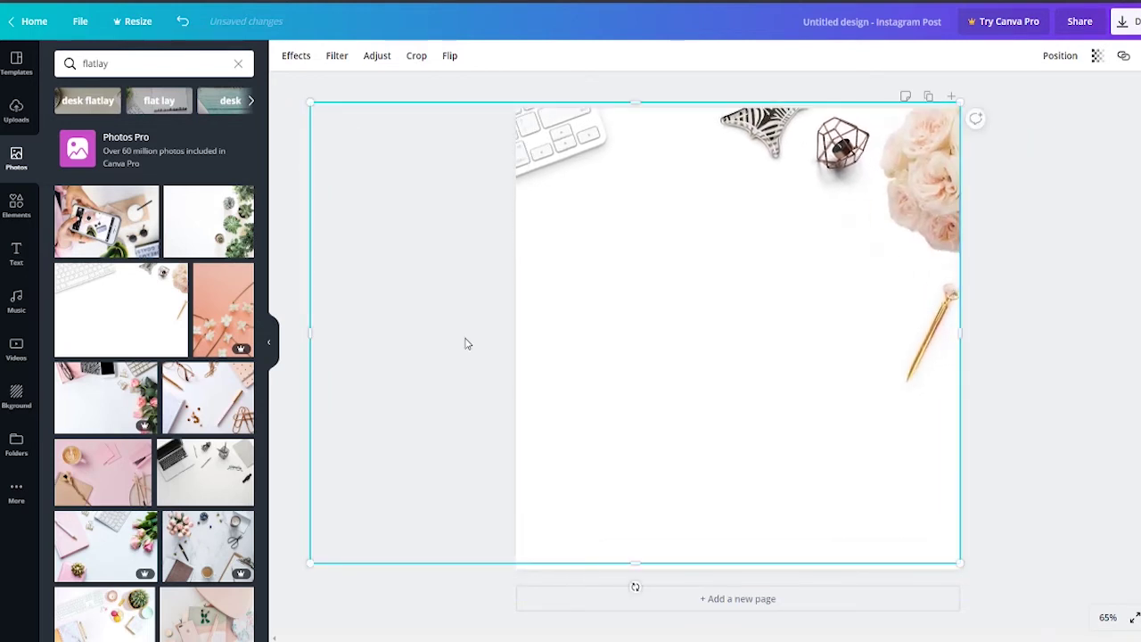
click(1023, 202)
- Search the photos for 'wood floor'
scroll(198, 437, down, 3)
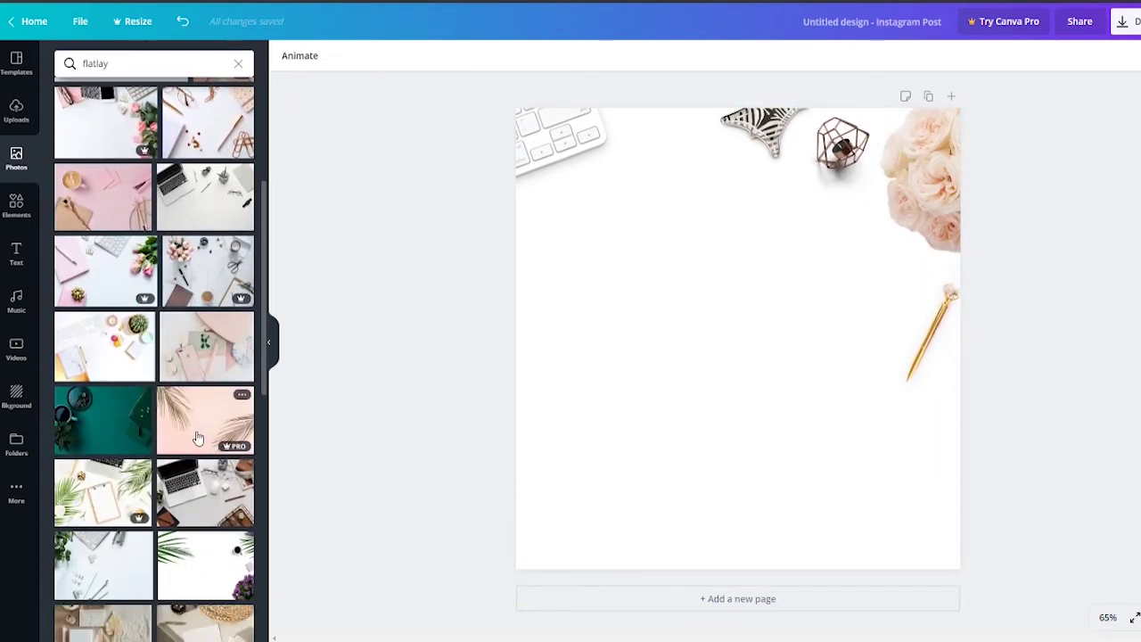
scroll(197, 436, down, 5)
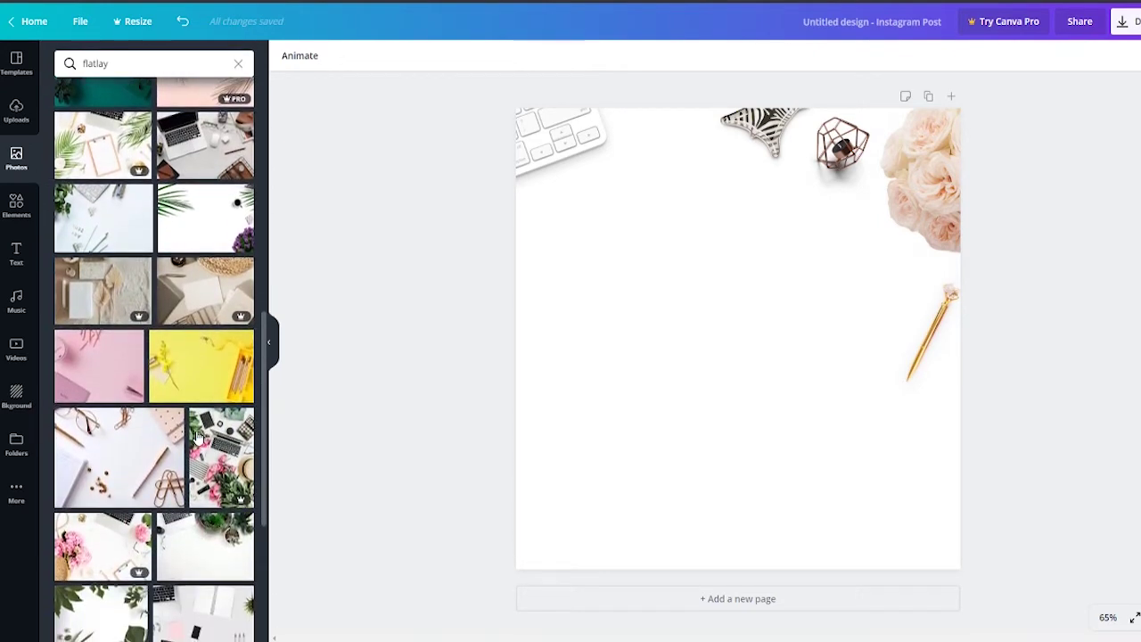
scroll(156, 116, up, 10)
click(132, 63)
text(wood floor)
key(Return)
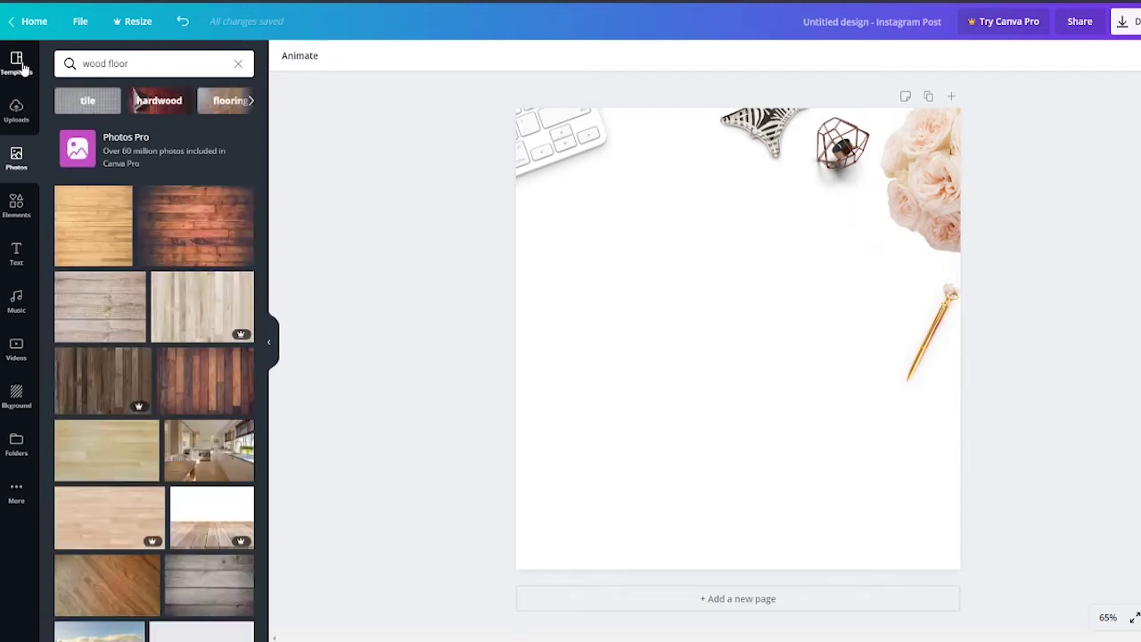
- Delete the flat-lay photo and stretch the dark wood-floor photo to cover the whole page
click(727, 223)
key(Delete)
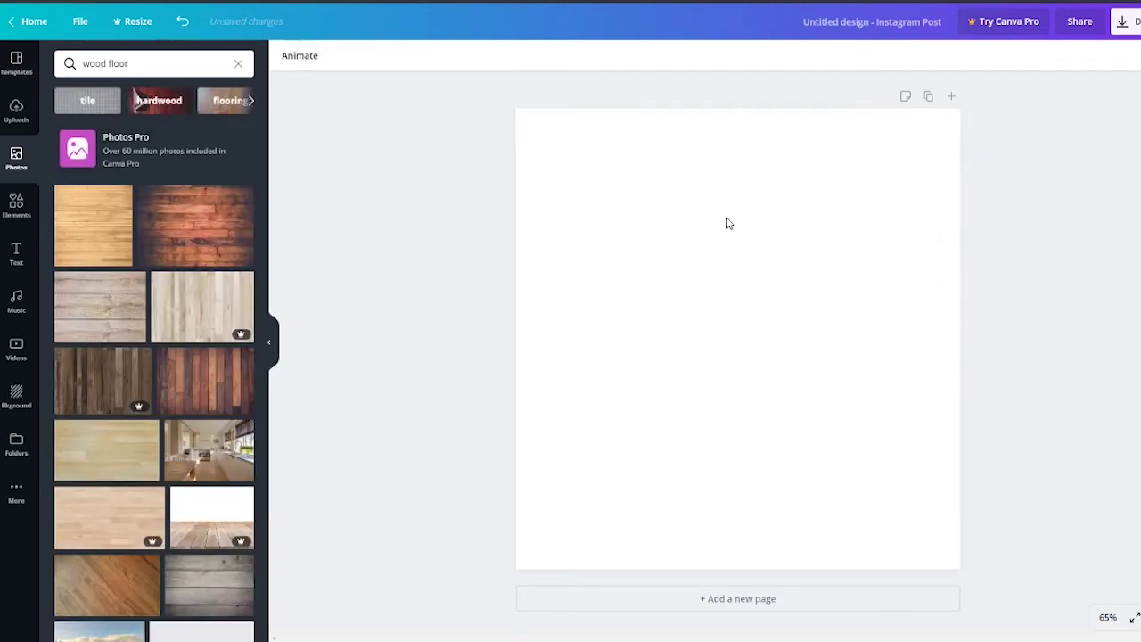
drag(169, 250, 571, 279)
drag(544, 206, 384, 110)
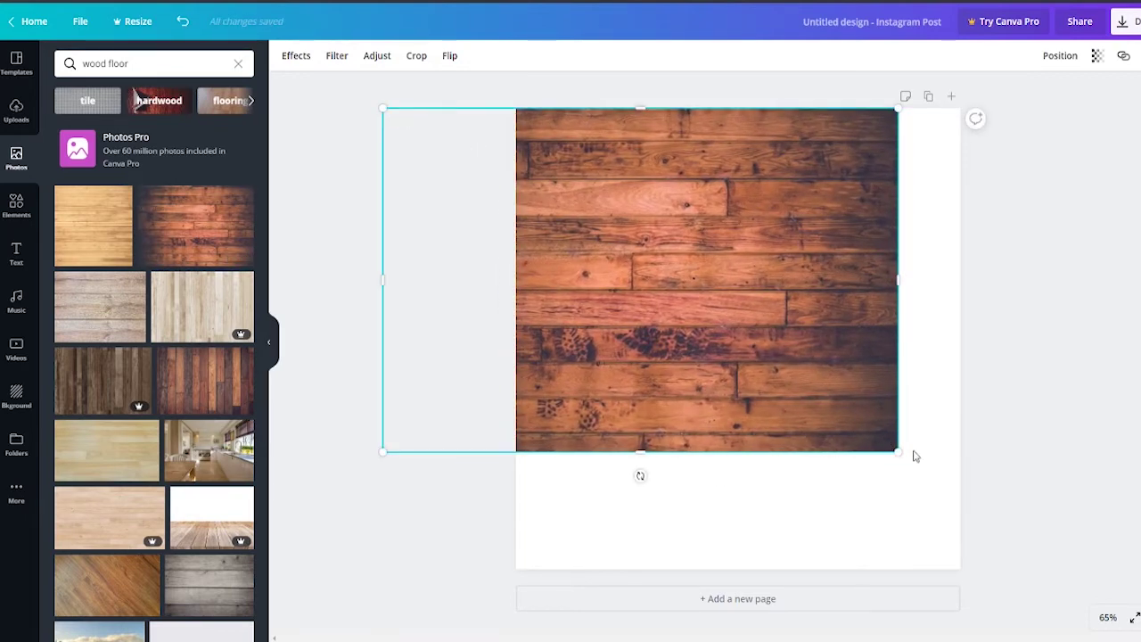
drag(939, 471, 1094, 573)
drag(666, 248, 705, 251)
click(382, 220)
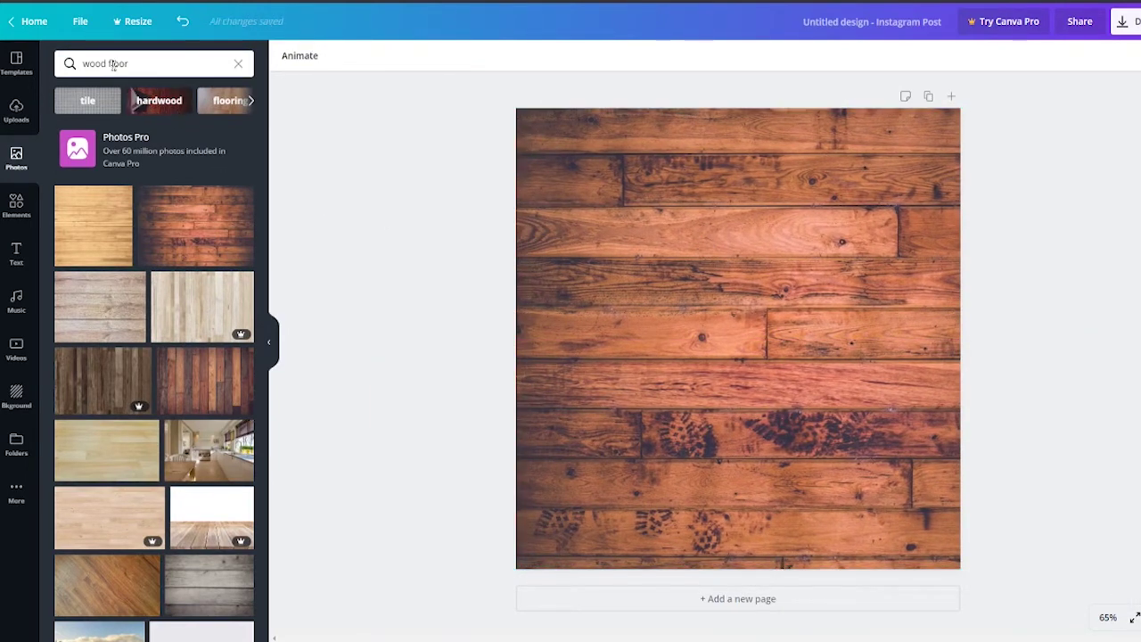
click(17, 112)
- Drag the uploaded Save the Ocean book cover onto the centre of the wood background
scroll(200, 289, up, 1)
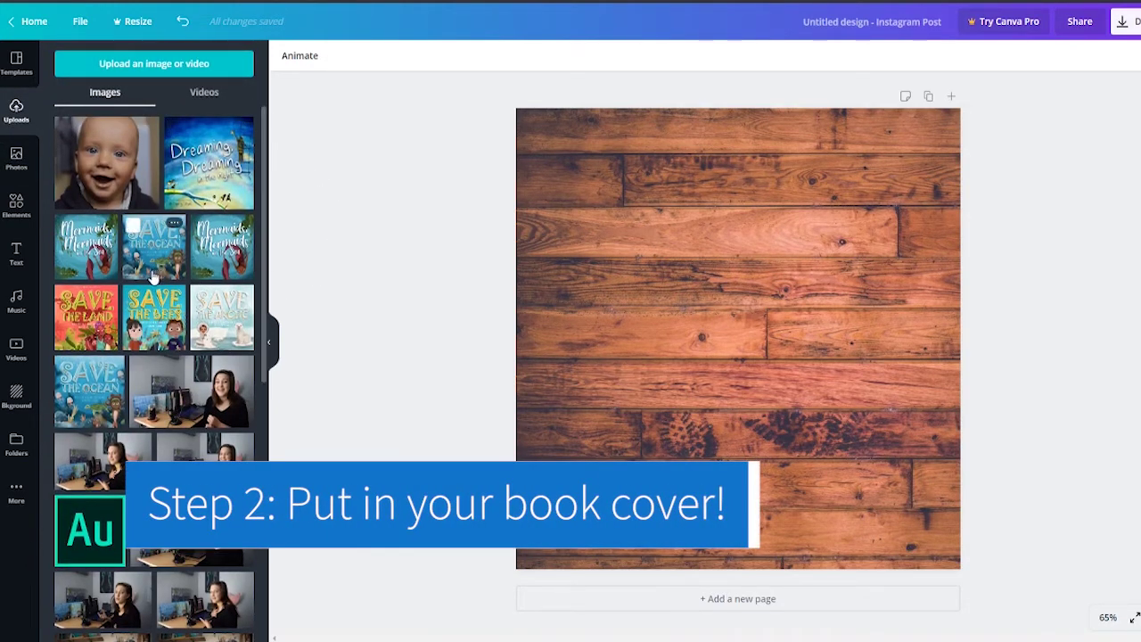
drag(154, 246, 615, 223)
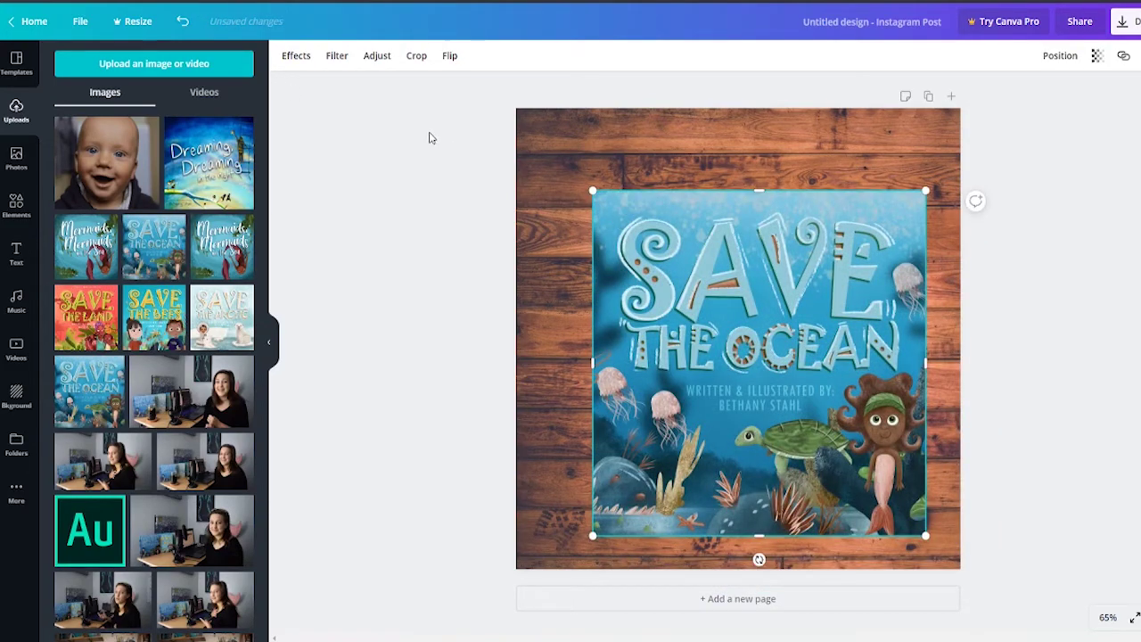
click(17, 204)
- Add a dark square and send it backward behind the book cover
drag(752, 285, 741, 249)
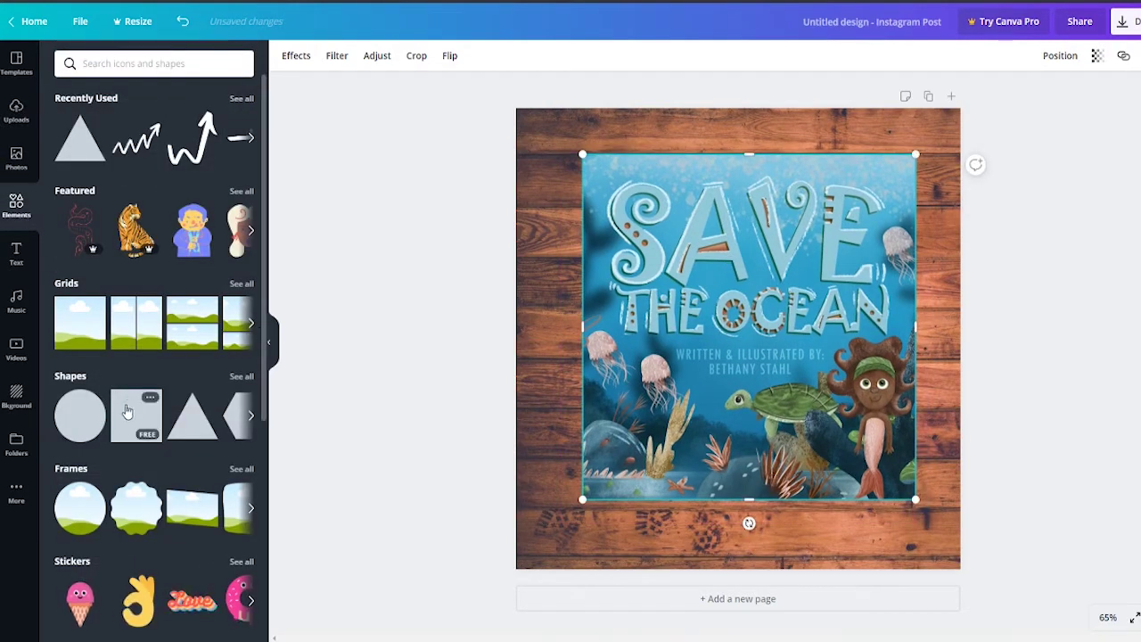
drag(128, 414, 574, 250)
click(1035, 57)
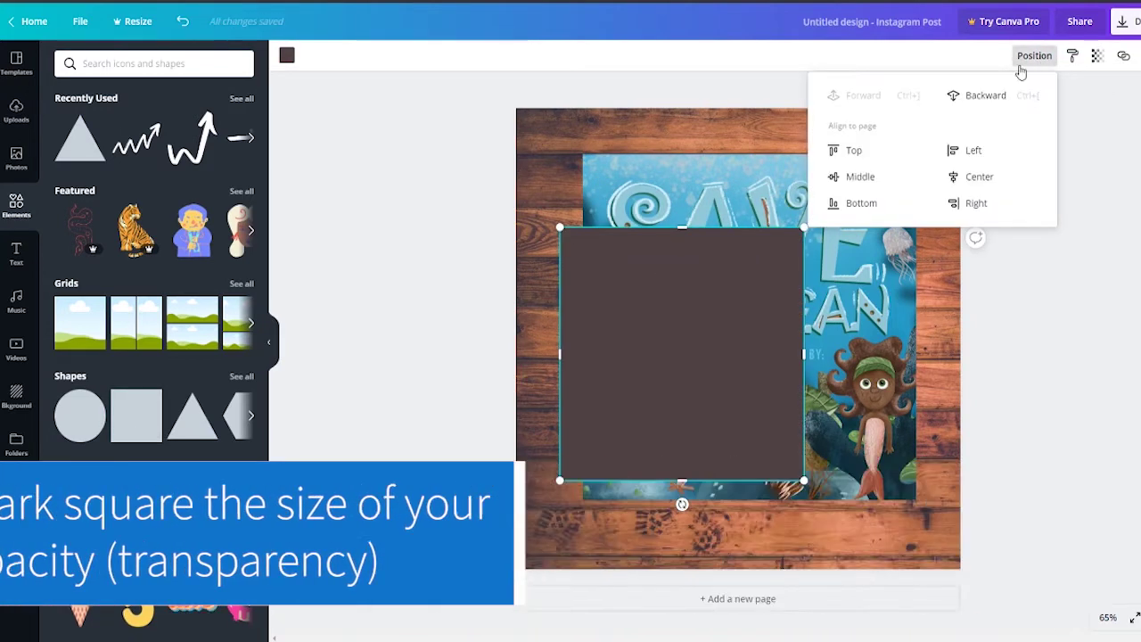
click(984, 96)
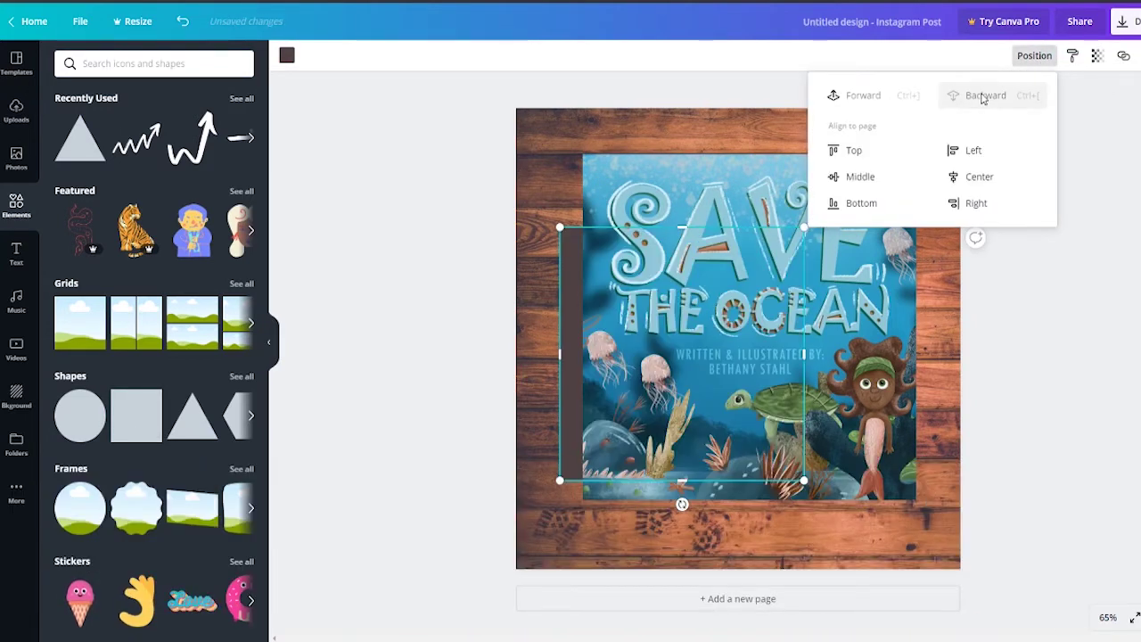
click(573, 291)
click(800, 194)
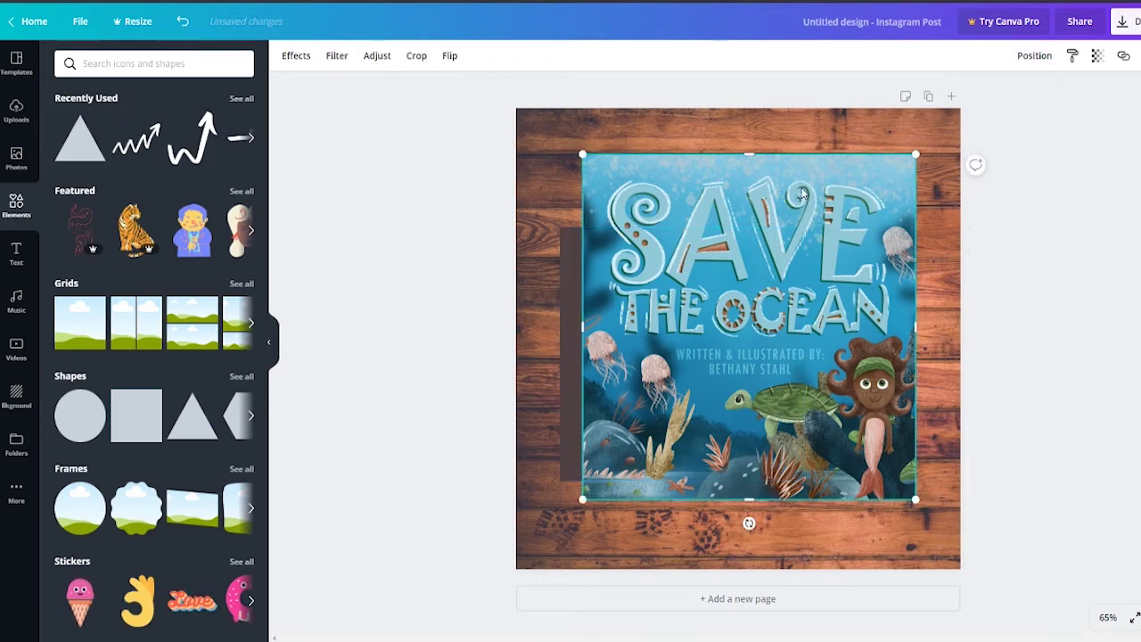
mouse_move(799, 193)
mouse_down()
mouse_move(781, 200)
mouse_move(791, 194)
mouse_up()
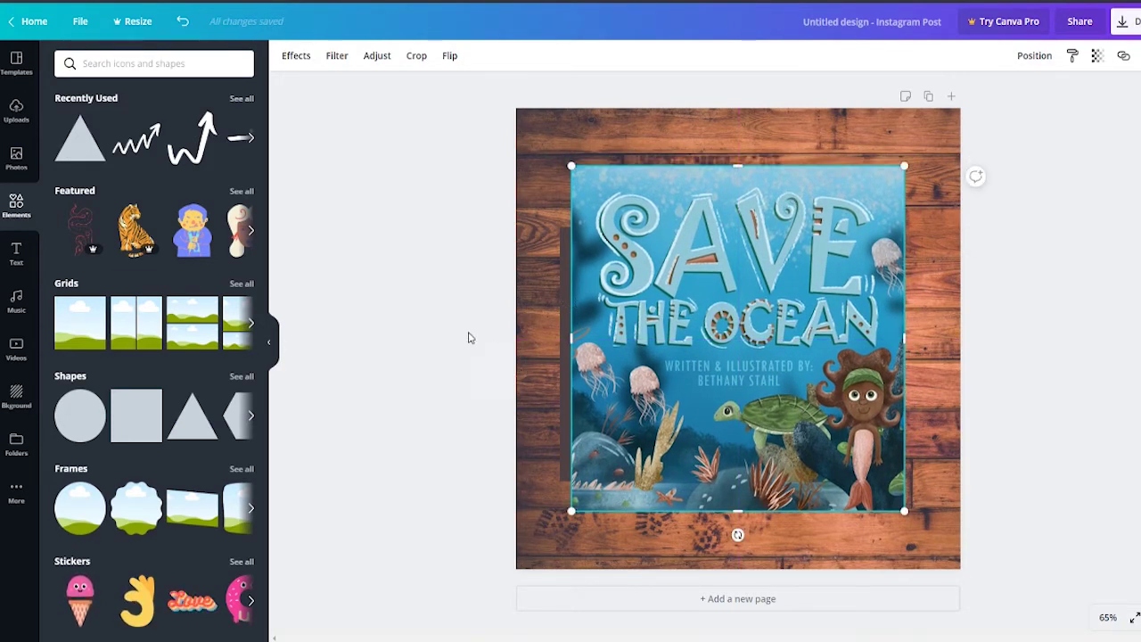
- Resize and offset the dark square so it peeks out at the cover's left and bottom edges
click(566, 321)
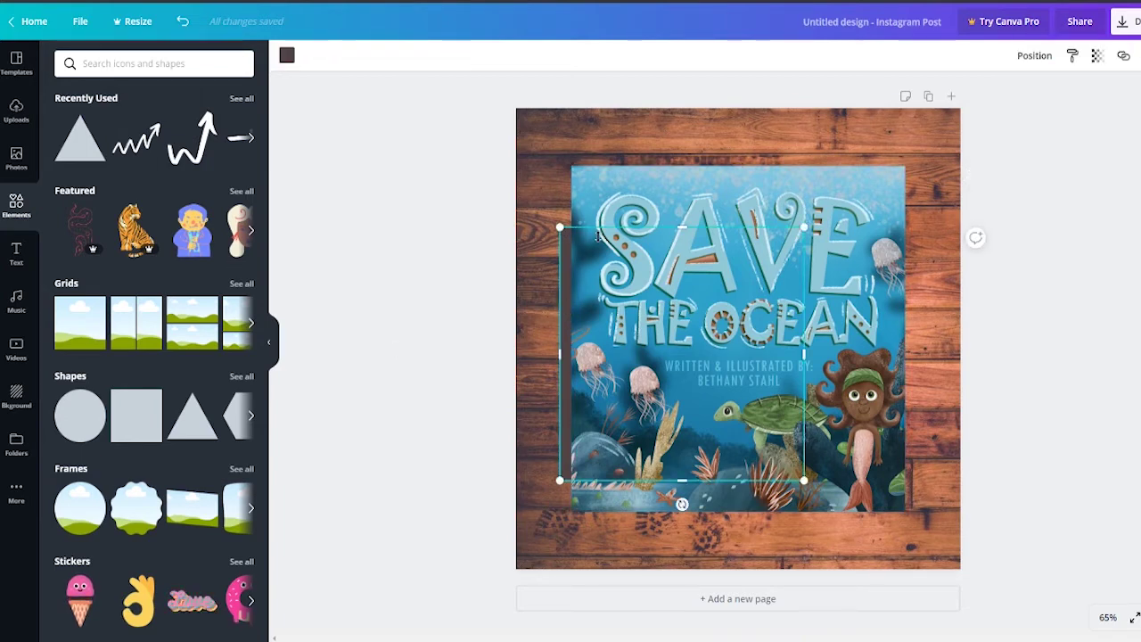
drag(560, 227, 481, 146)
drag(539, 196, 620, 210)
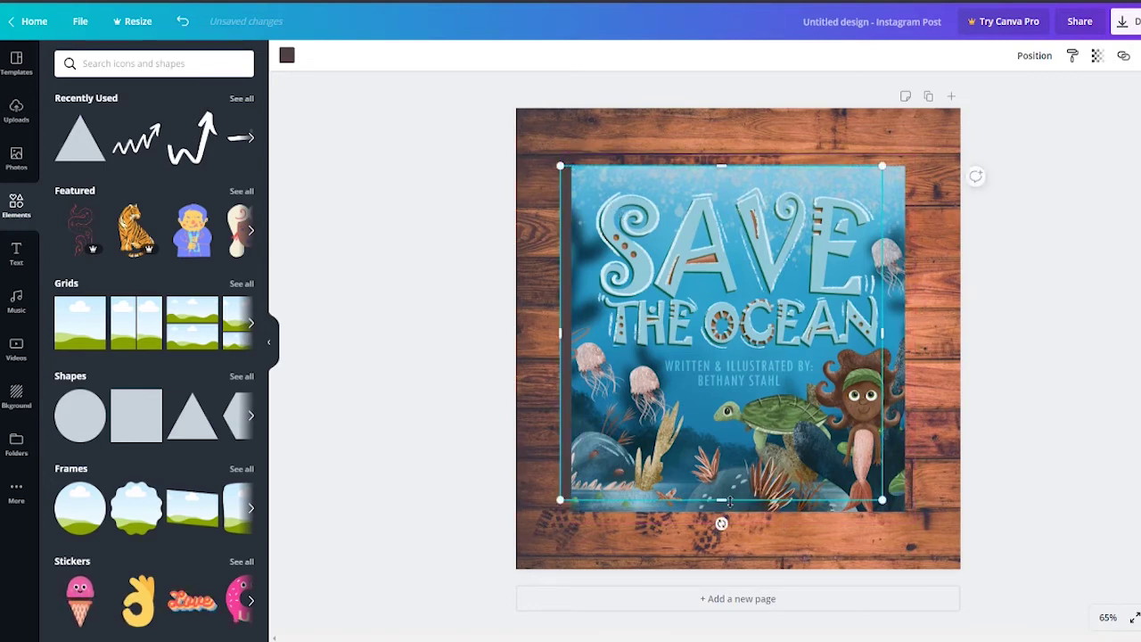
drag(727, 502, 727, 524)
drag(900, 349, 906, 349)
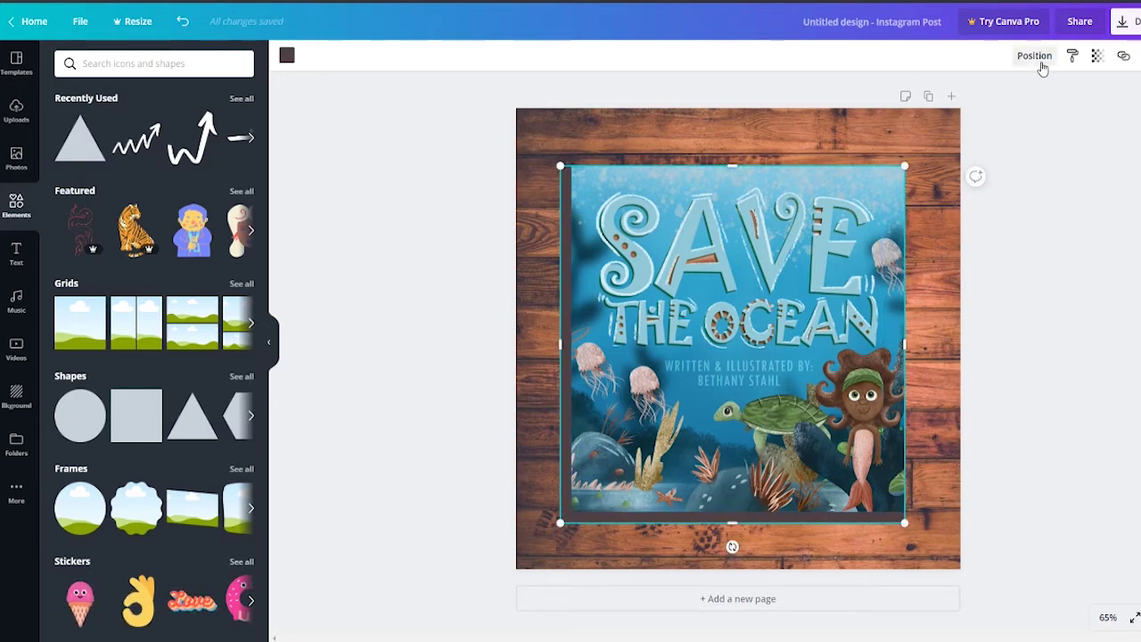
- Colour the square behind the cover black and set its transparency to 35
click(287, 56)
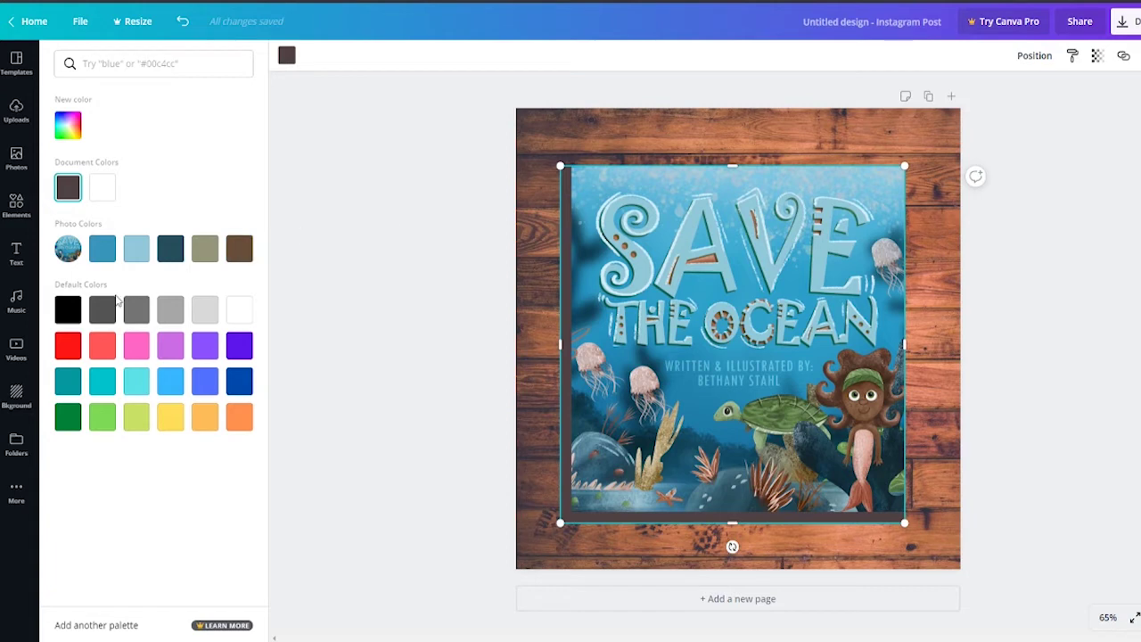
click(70, 309)
key(Escape)
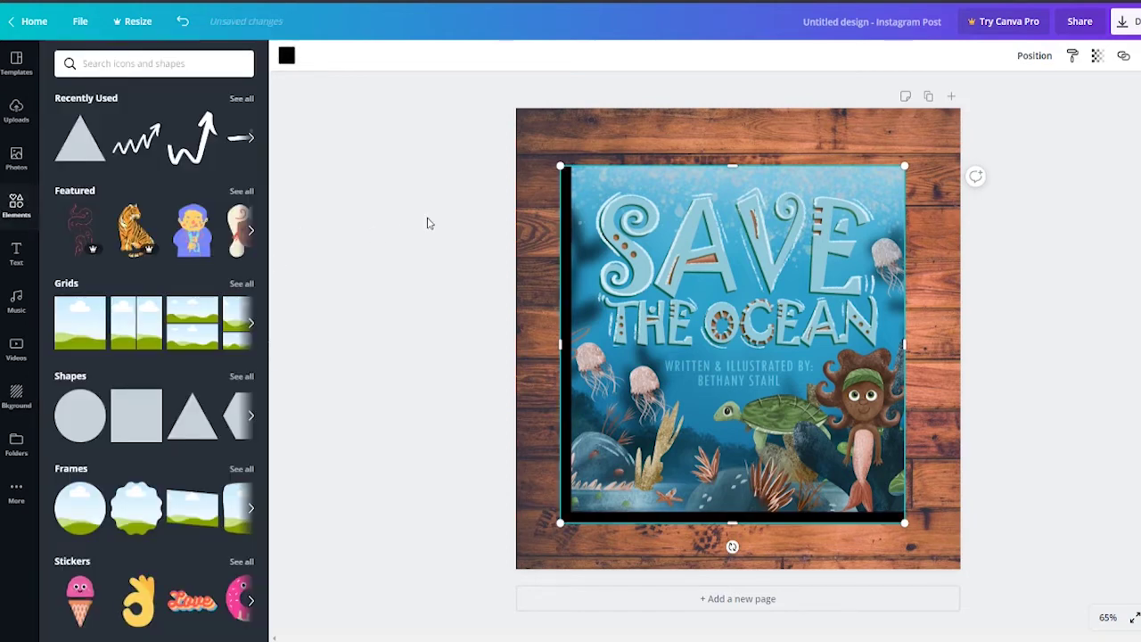
click(1096, 57)
drag(1027, 93, 1003, 95)
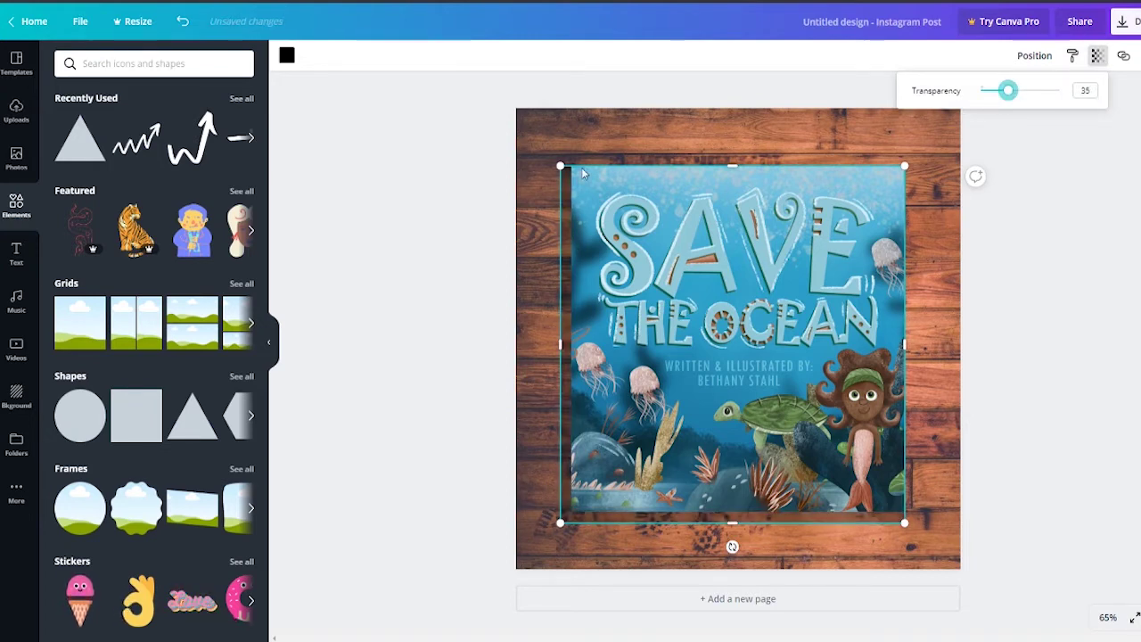
drag(560, 166, 559, 165)
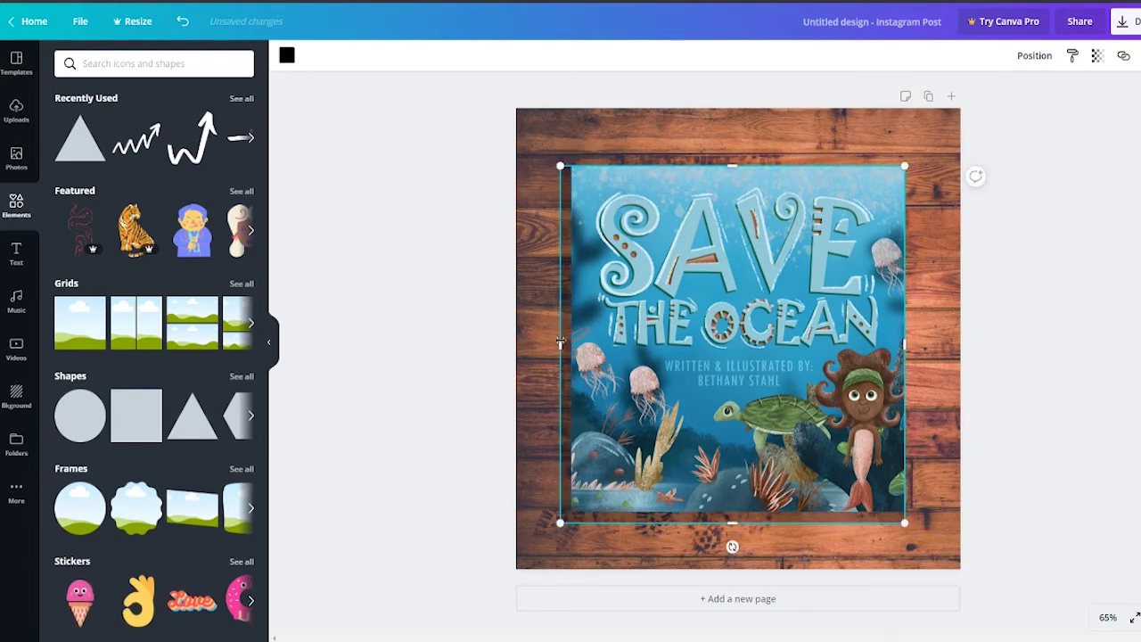
- Shrink the faded rectangle and offset it down-left of the cover, nudging it up slightly
drag(557, 524, 571, 511)
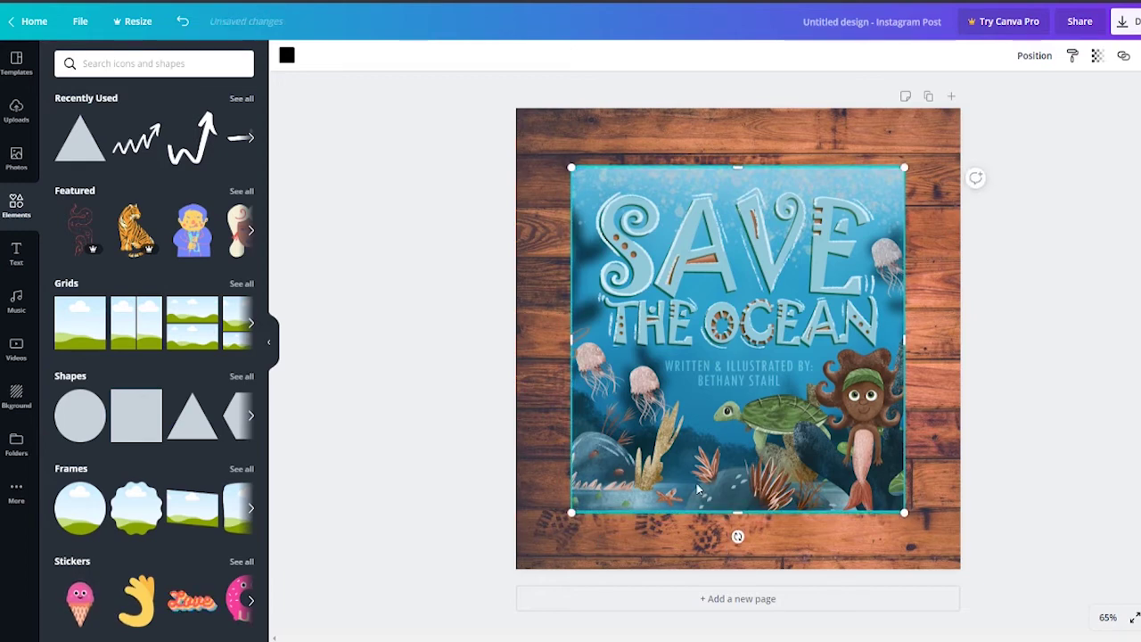
drag(796, 356, 838, 338)
click(583, 420)
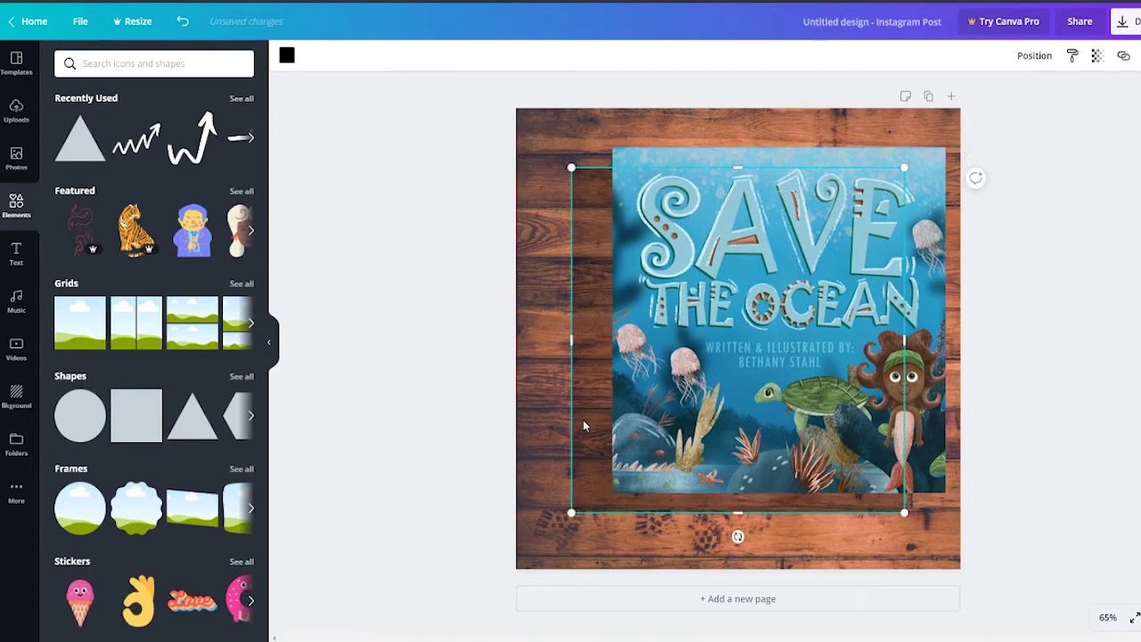
drag(583, 419, 562, 437)
drag(899, 164, 854, 180)
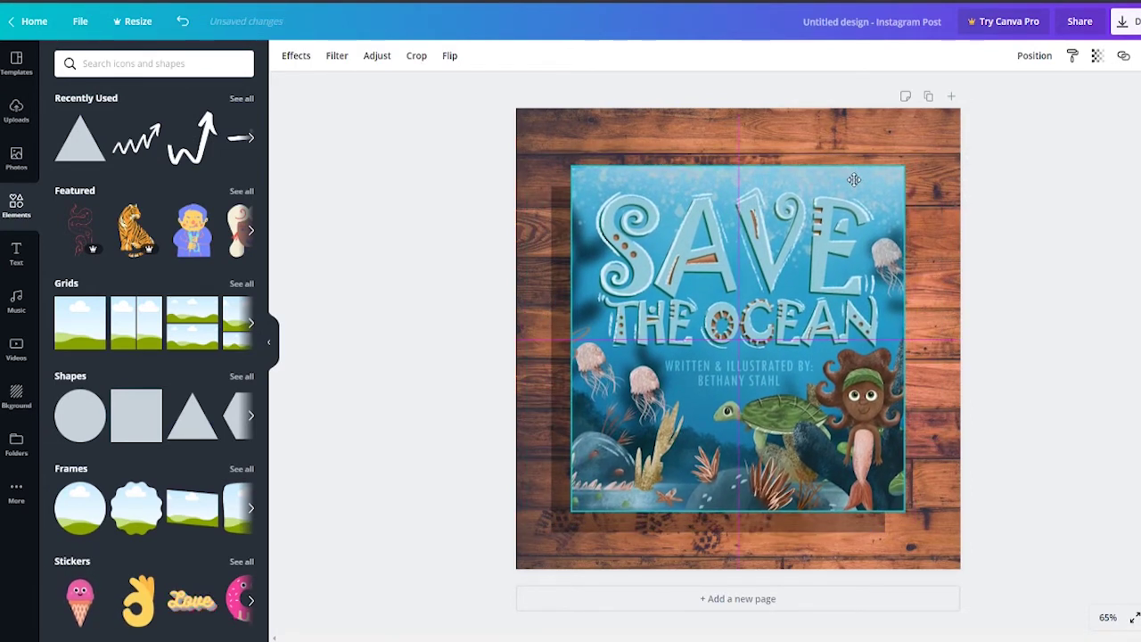
click(554, 473)
drag(554, 472, 568, 460)
key(Up)
key(Up)
key(Up)
key(Up)
key(Up)
click(468, 490)
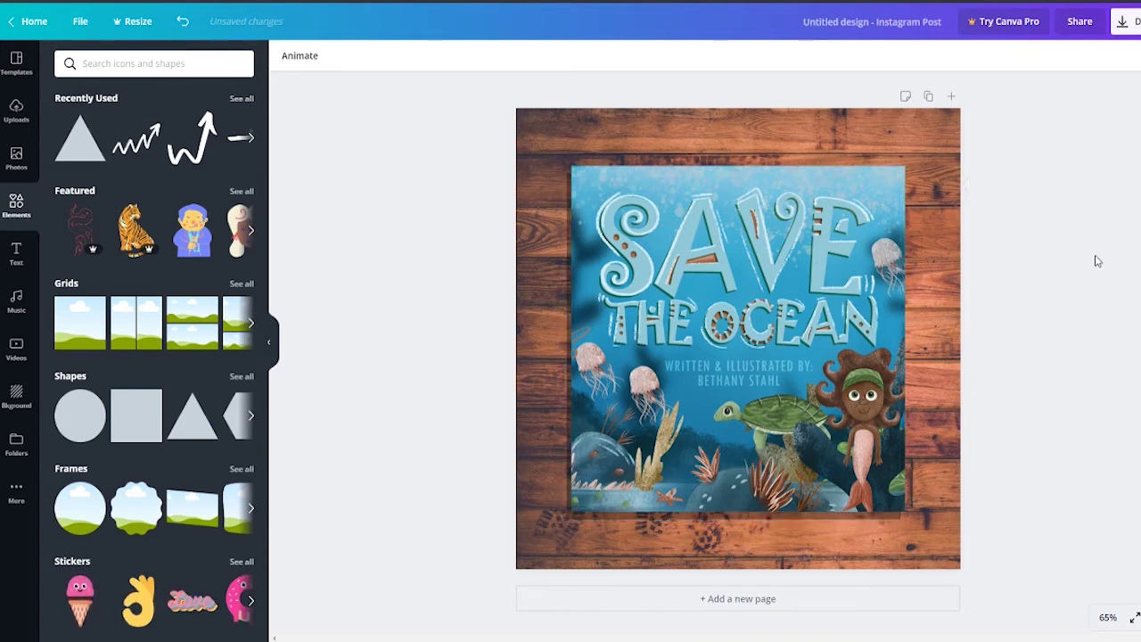
- Nudge the book cover up and right, checking the shadow edge after each adjustment
click(737, 267)
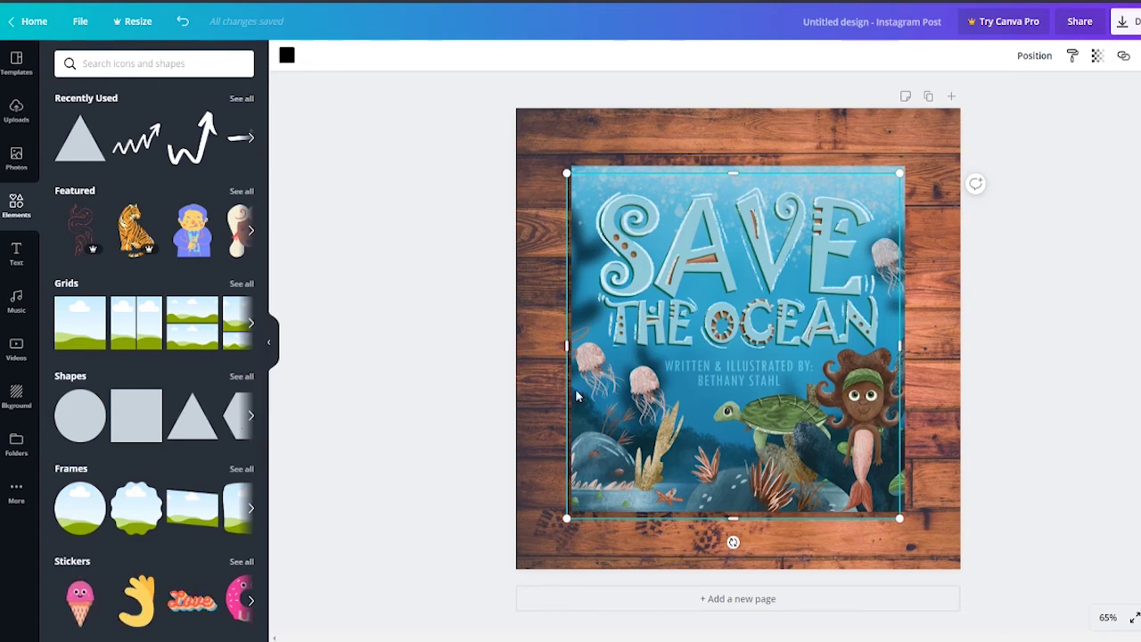
key(Up)
key(Up)
key(Up)
key(Up)
key(Up)
key(Up)
key(Up)
key(Up)
key(Right)
key(Right)
key(Right)
key(Right)
click(407, 295)
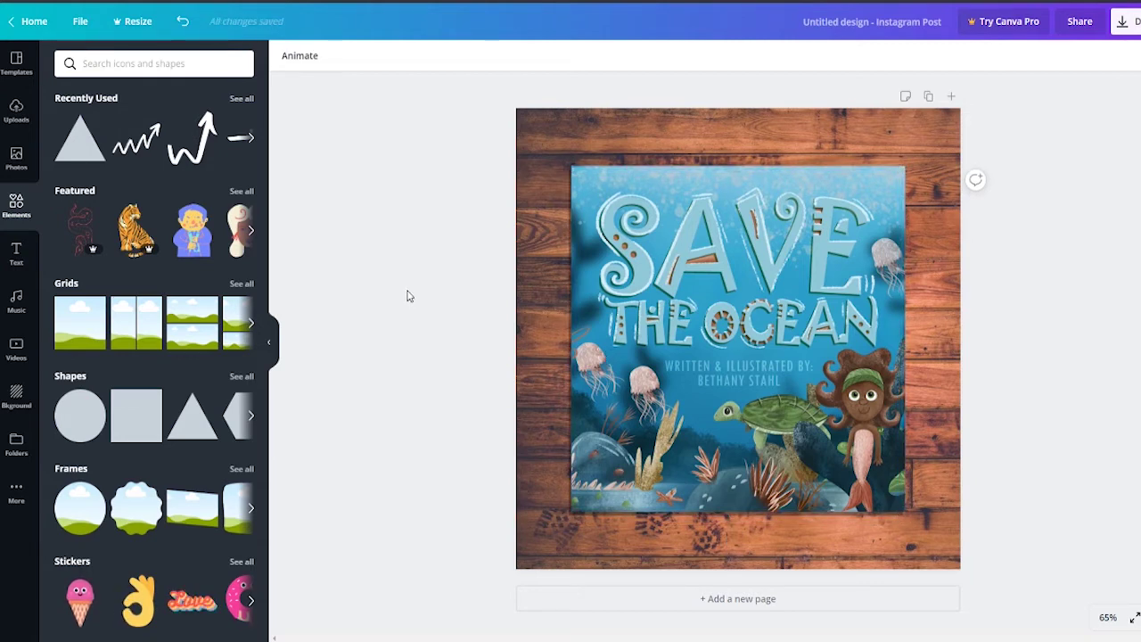
click(603, 517)
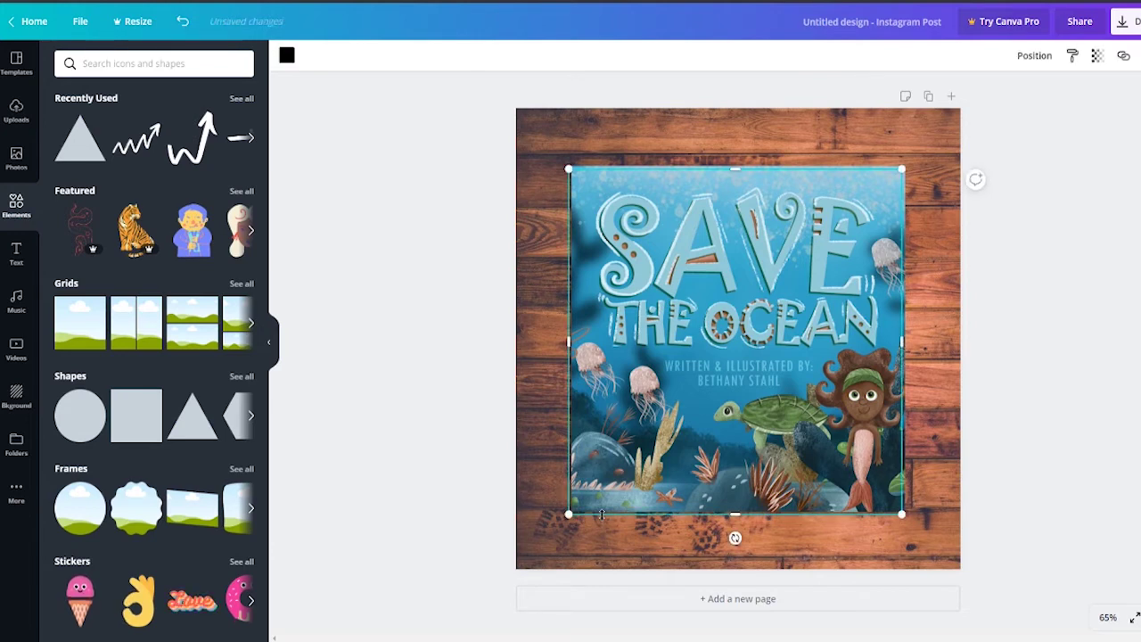
click(400, 457)
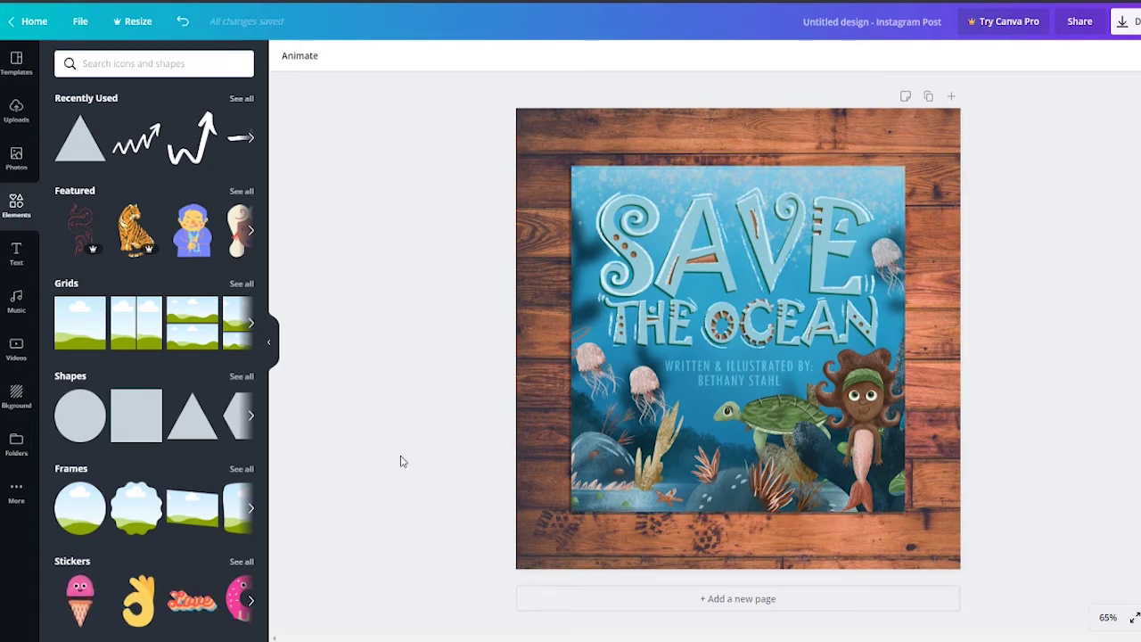
click(616, 515)
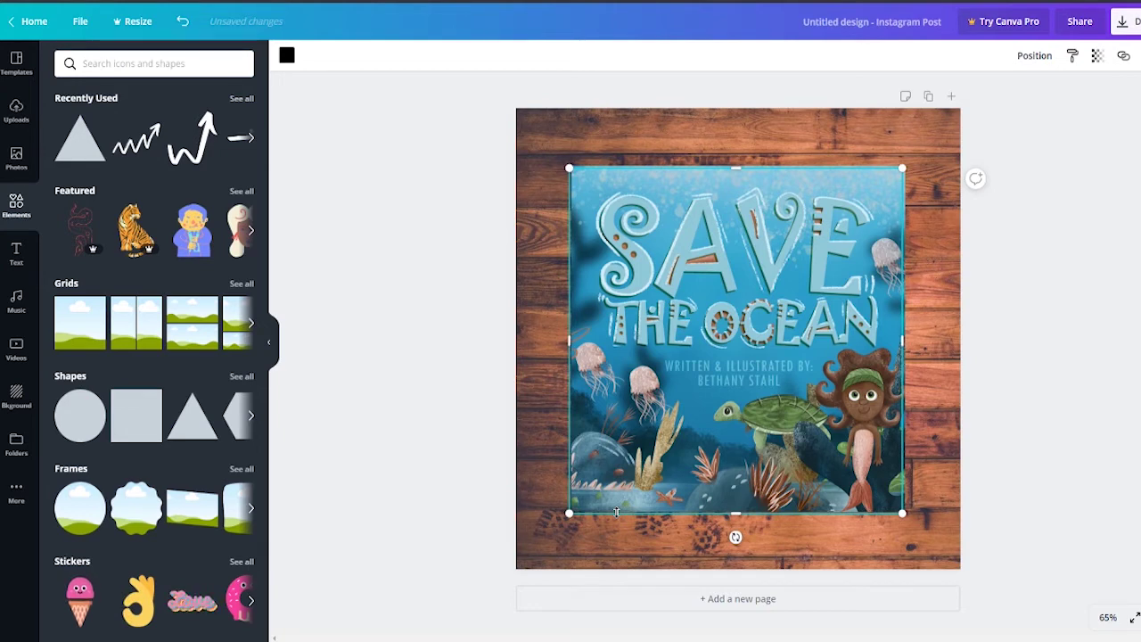
click(419, 417)
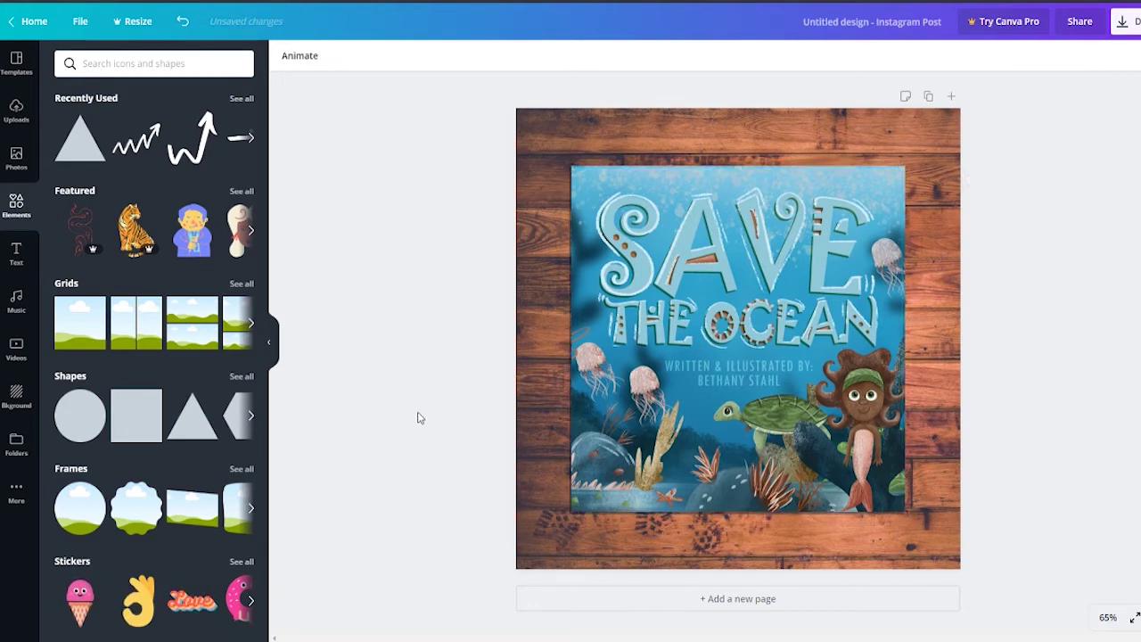
click(573, 298)
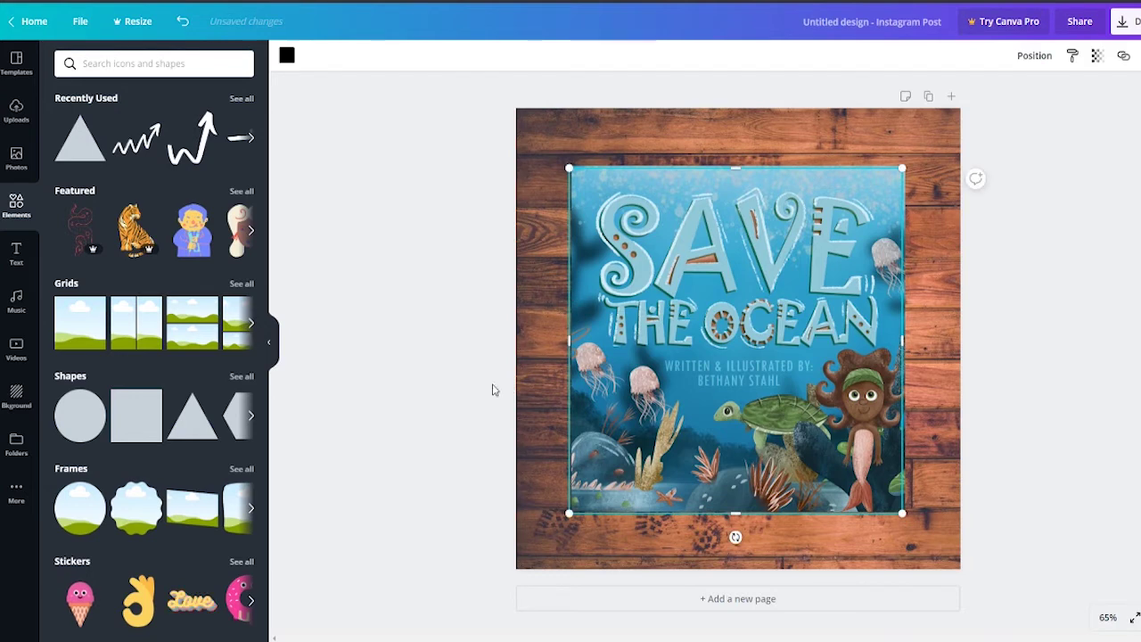
click(356, 426)
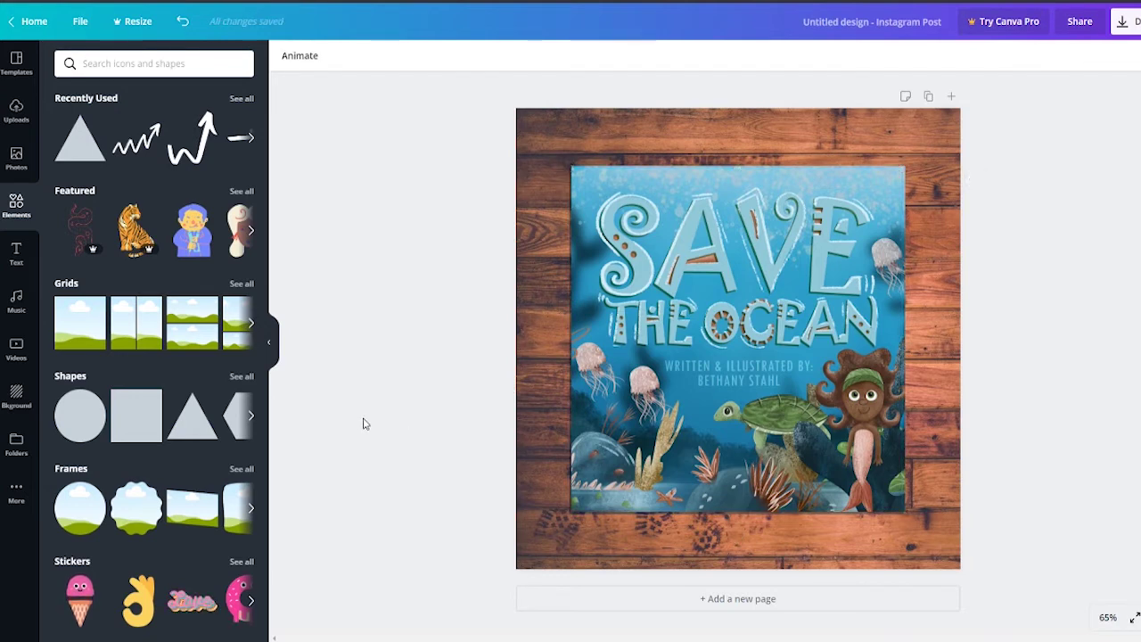
- Shift the cover slightly right, delete an accidentally pasted image, and check the final shadow
click(568, 322)
drag(567, 323, 571, 328)
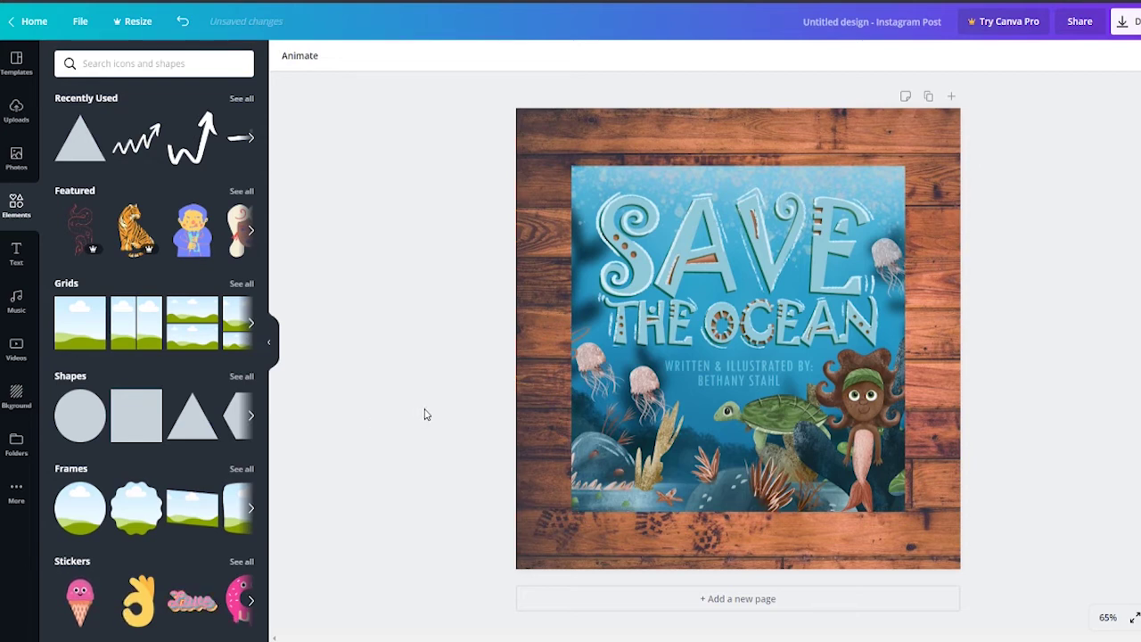
key(ctrl+v)
key(Delete)
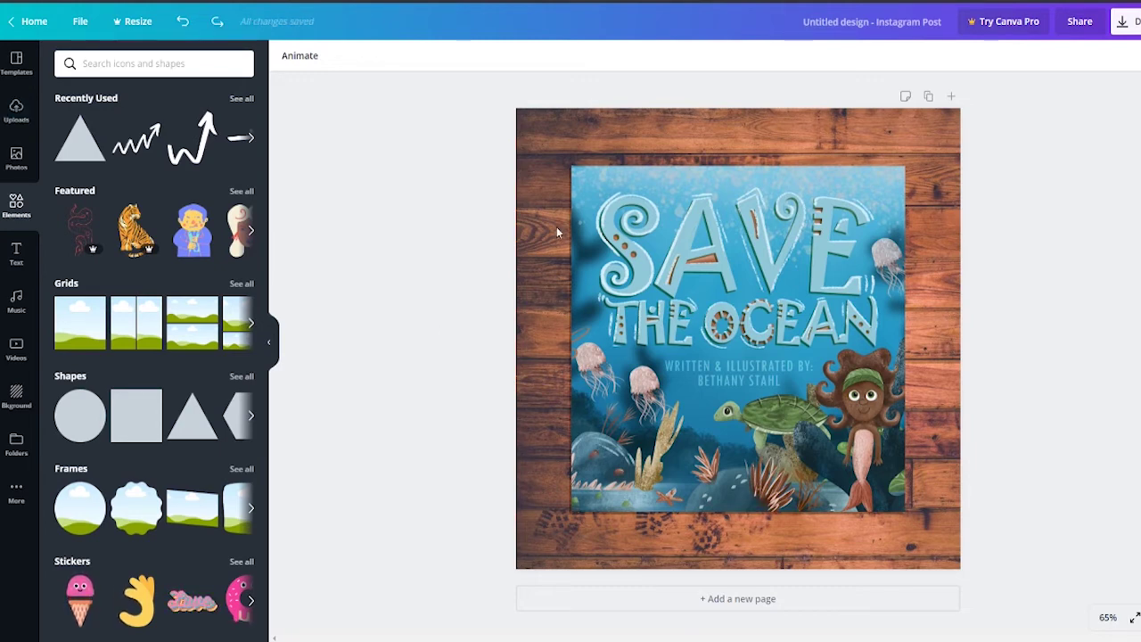
scroll(152, 477, down, 2)
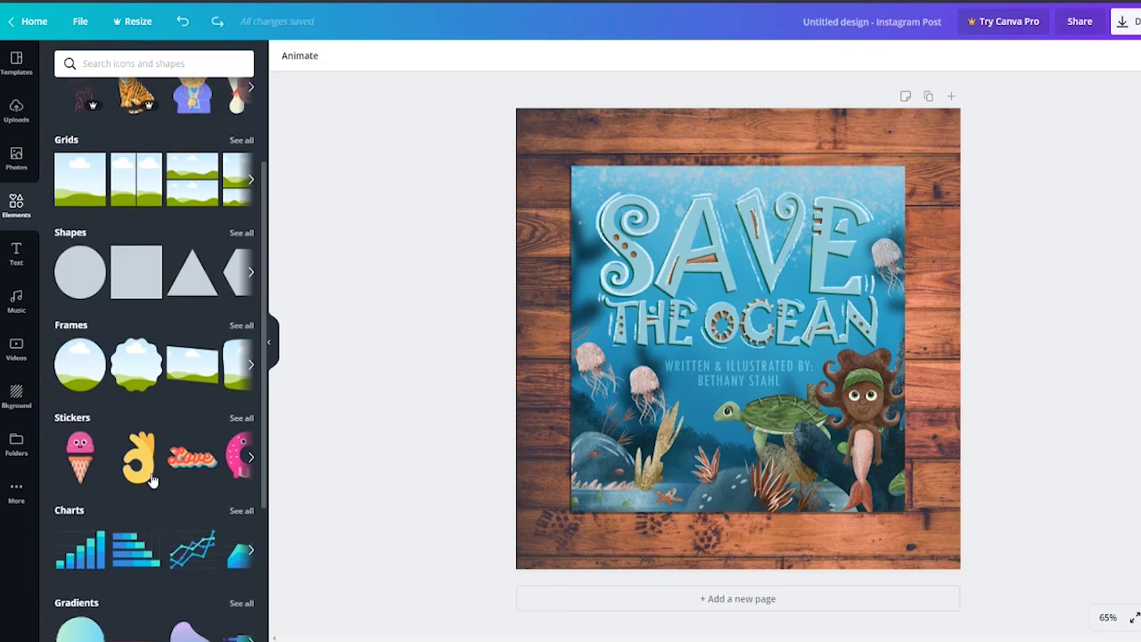
scroll(149, 477, right, 3)
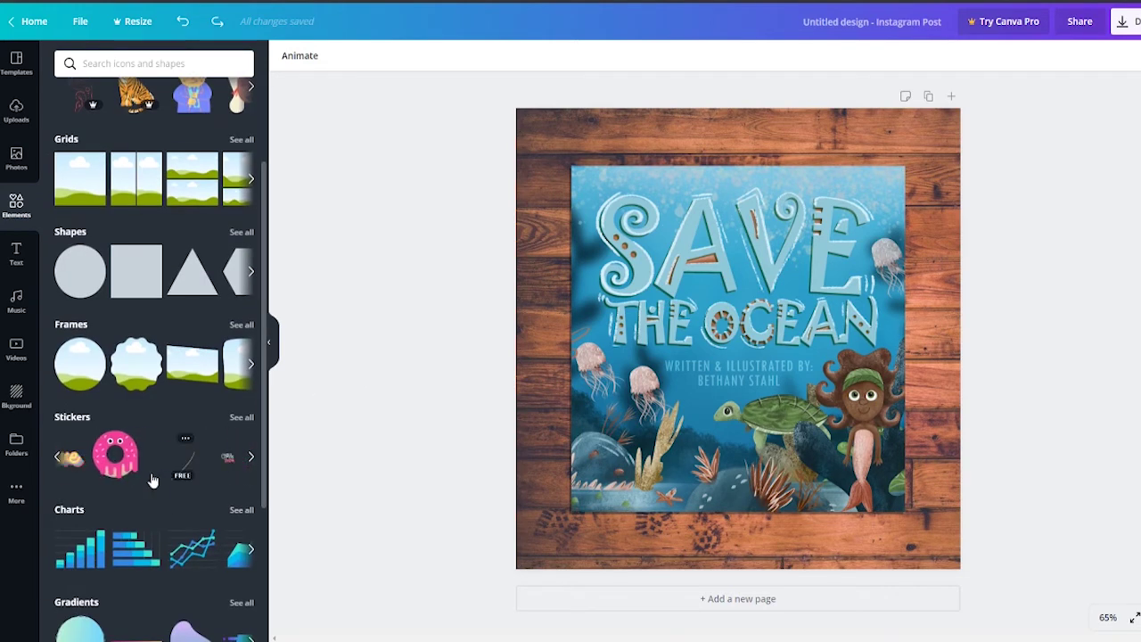
click(570, 379)
click(397, 343)
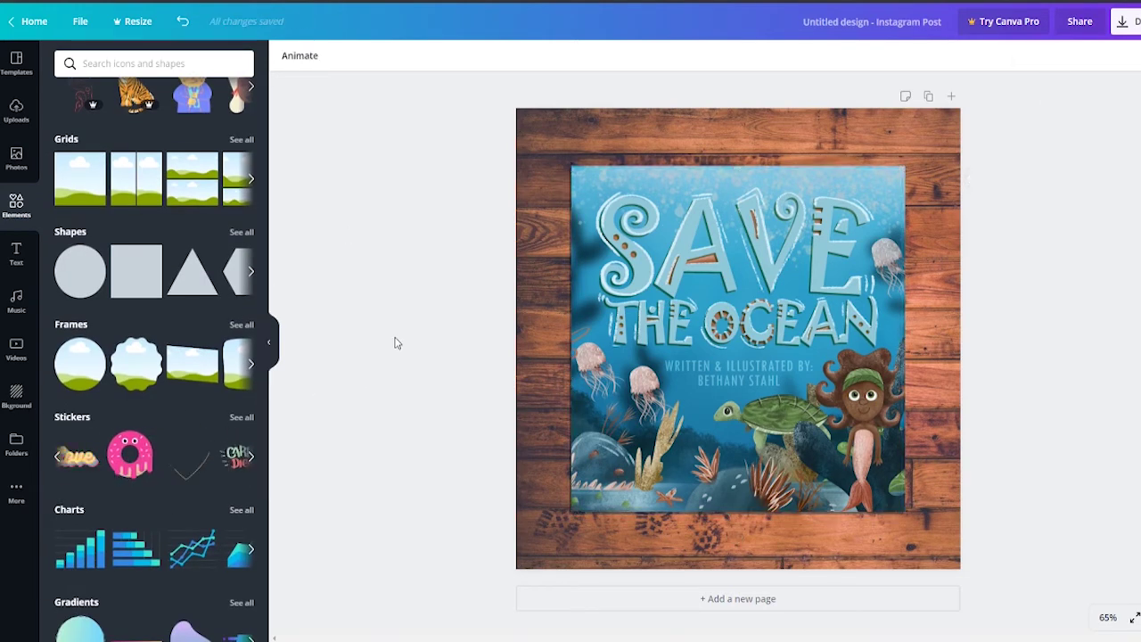
- Add the Cheers script text combination and place it over the middle of the cover
scroll(151, 356, up, 2)
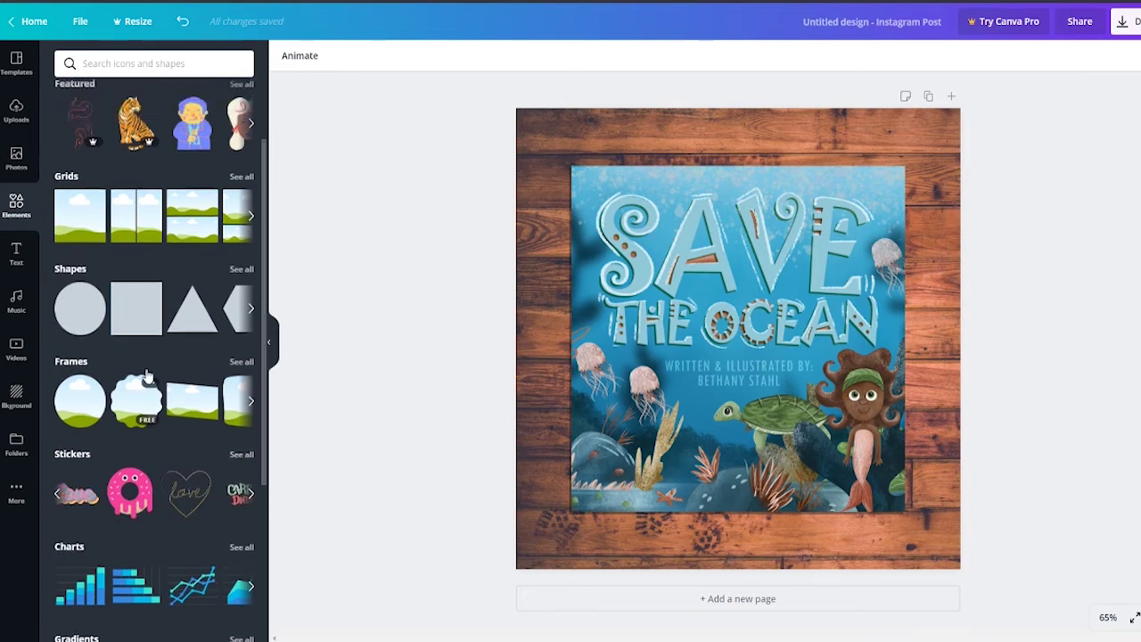
click(34, 259)
scroll(159, 408, down, 2)
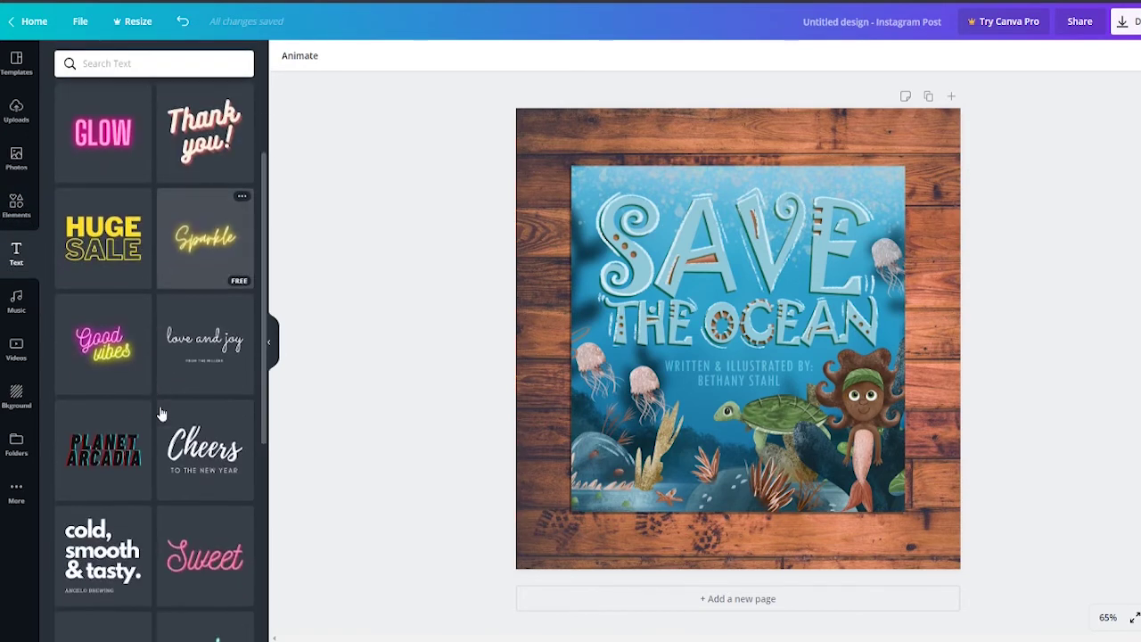
scroll(162, 413, up, 1)
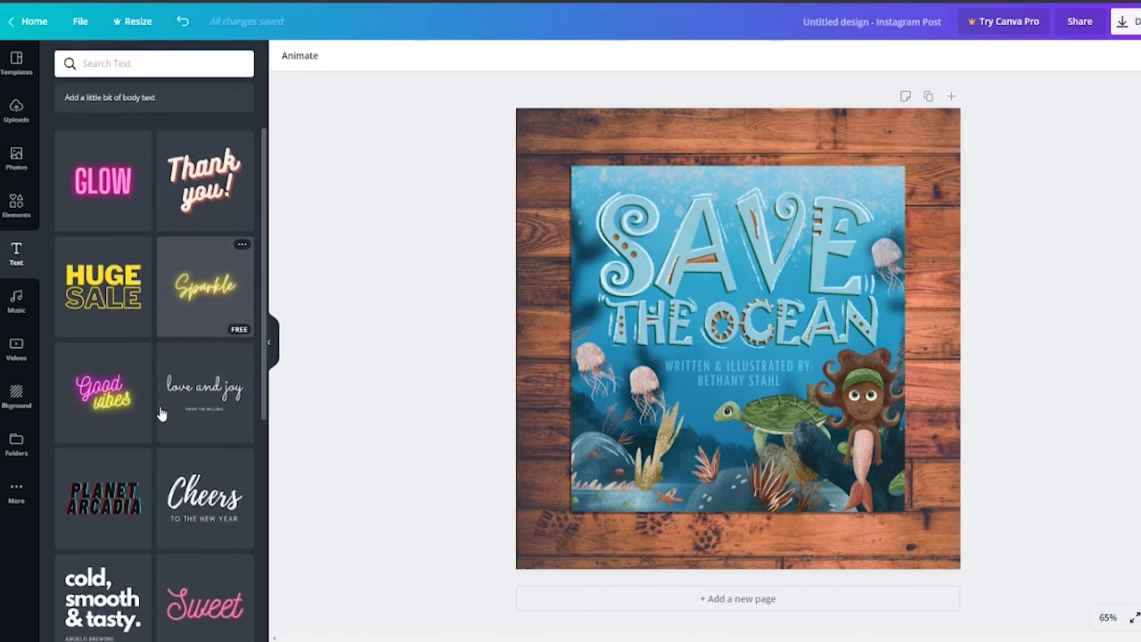
click(191, 505)
drag(191, 509, 560, 361)
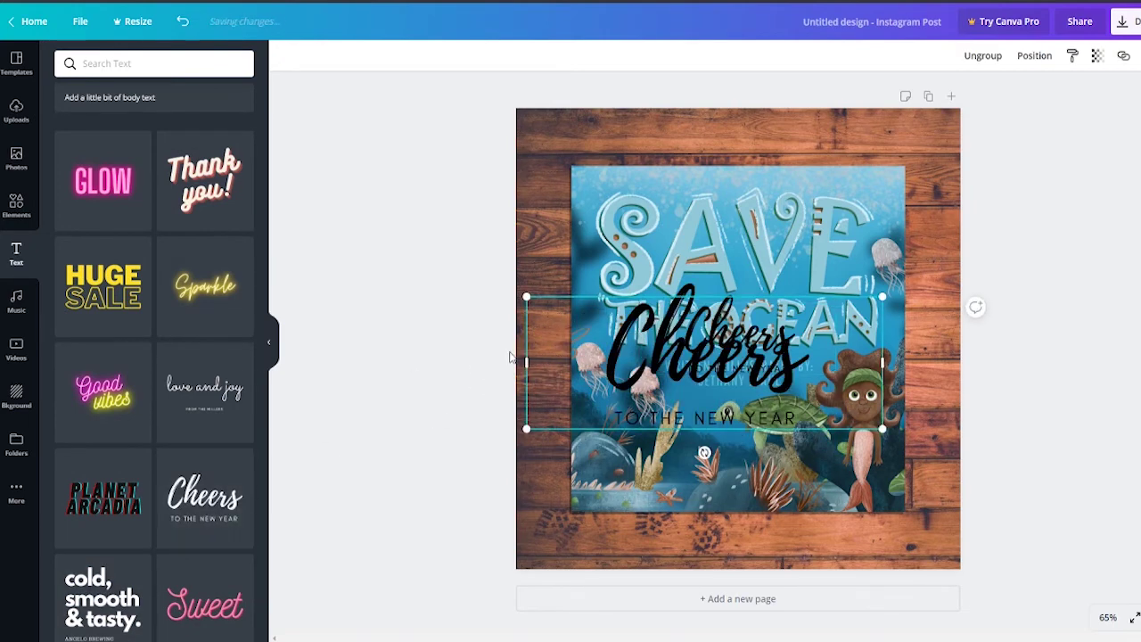
drag(662, 356, 731, 397)
- Retype the 'Cheers' heading as 'Free E-book'
double_click(731, 397)
text(Free E)
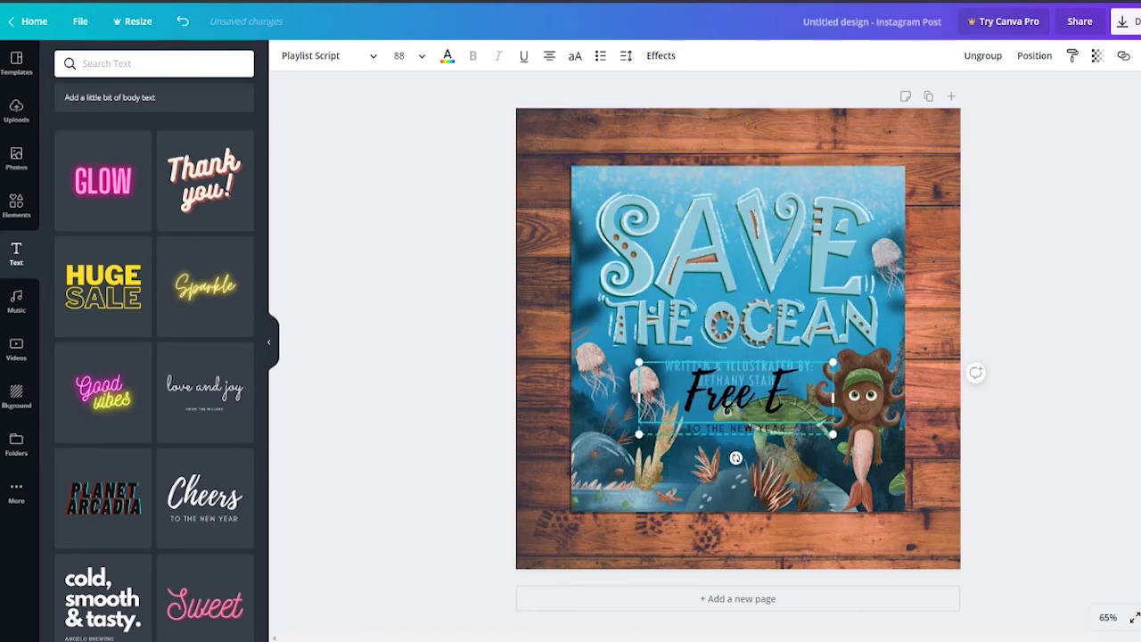
text(-book)
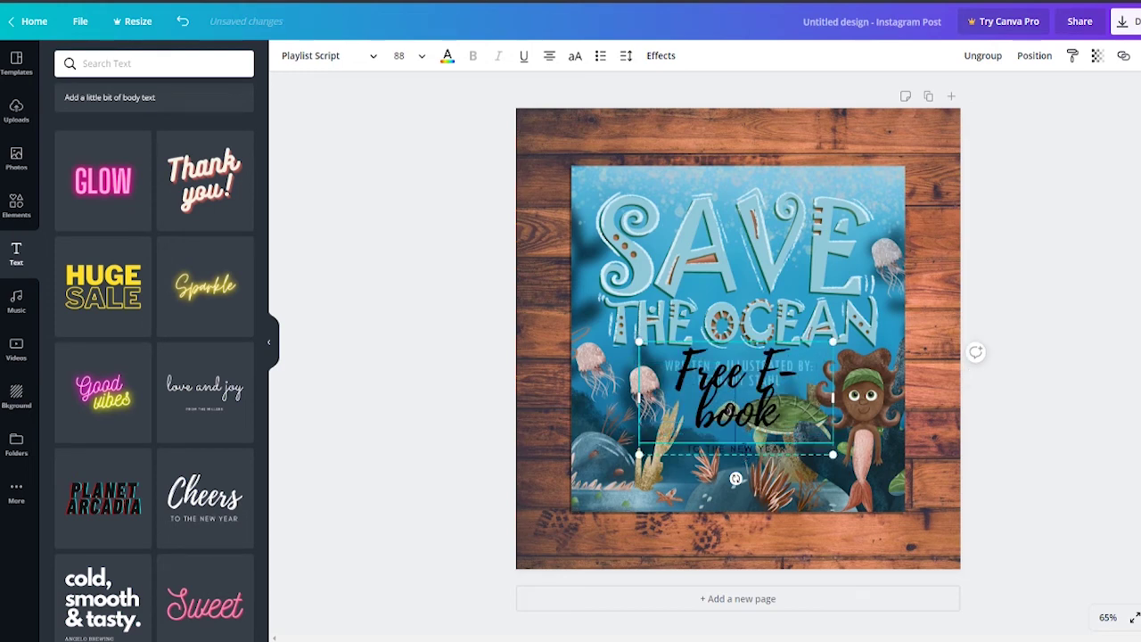
key(ctrl+shift+Left)
- Retype the subtitle as 'TODAY ONLY!' and set the Free E-book heading to size 104
click(791, 458)
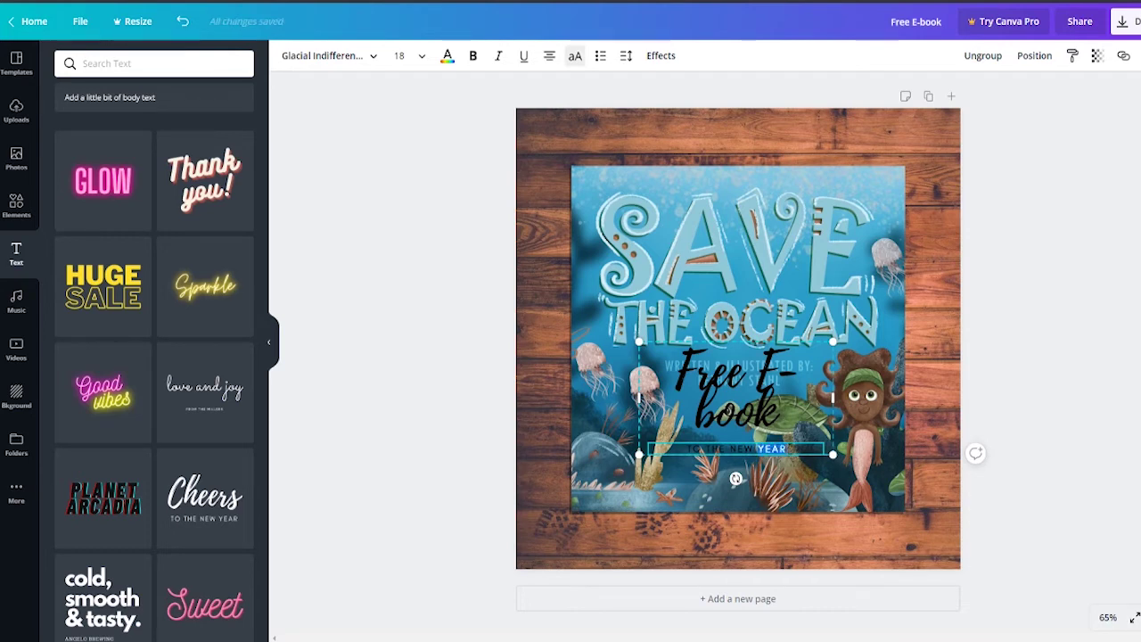
text(TODAY ONLINE)
drag(584, 311, 545, 287)
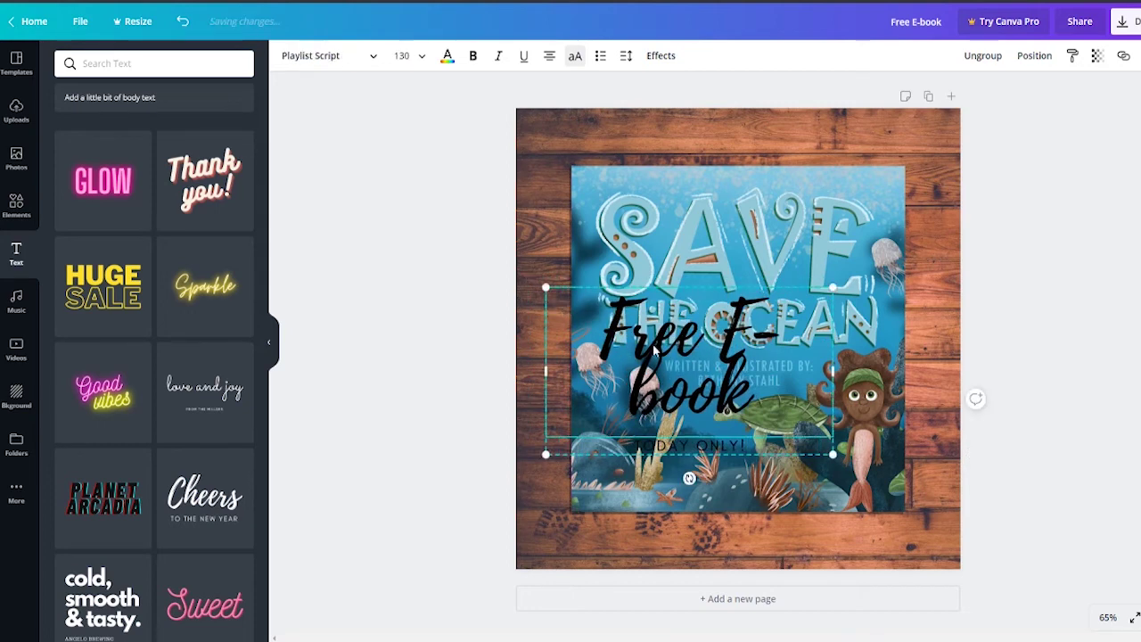
click(406, 55)
scroll(412, 446, down, 3)
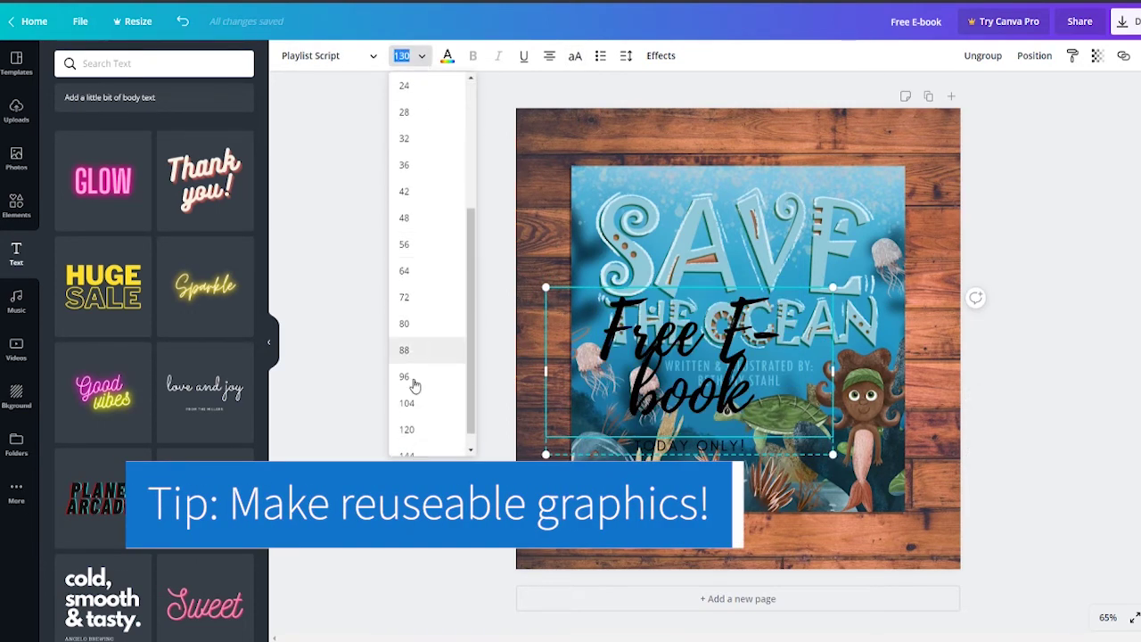
click(409, 404)
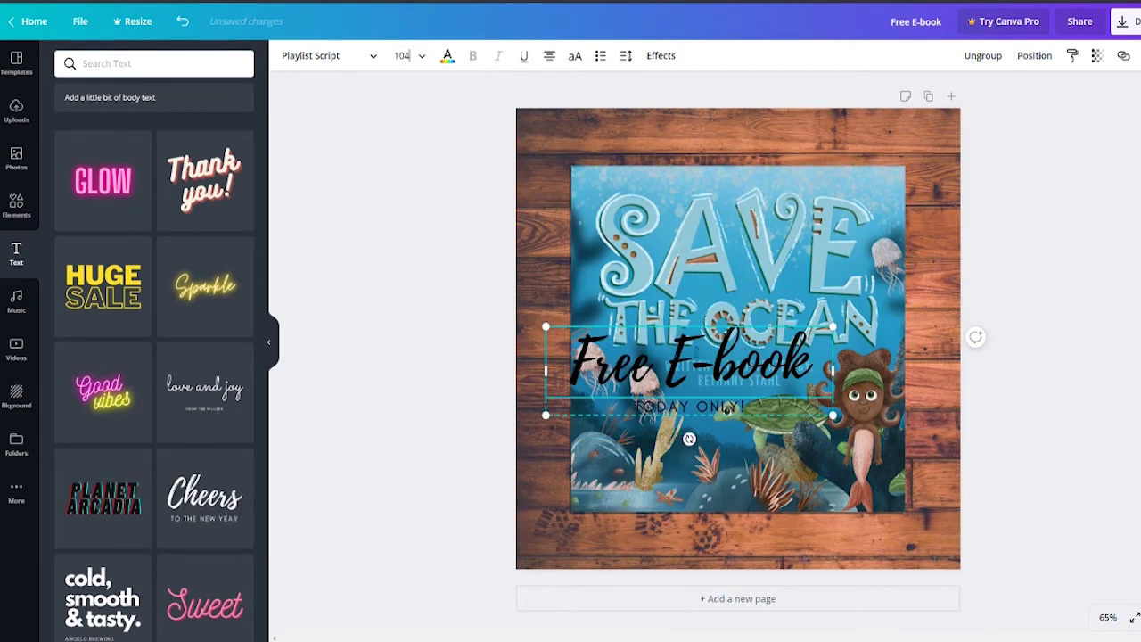
- Make the Free E-book heading white
double_click(696, 352)
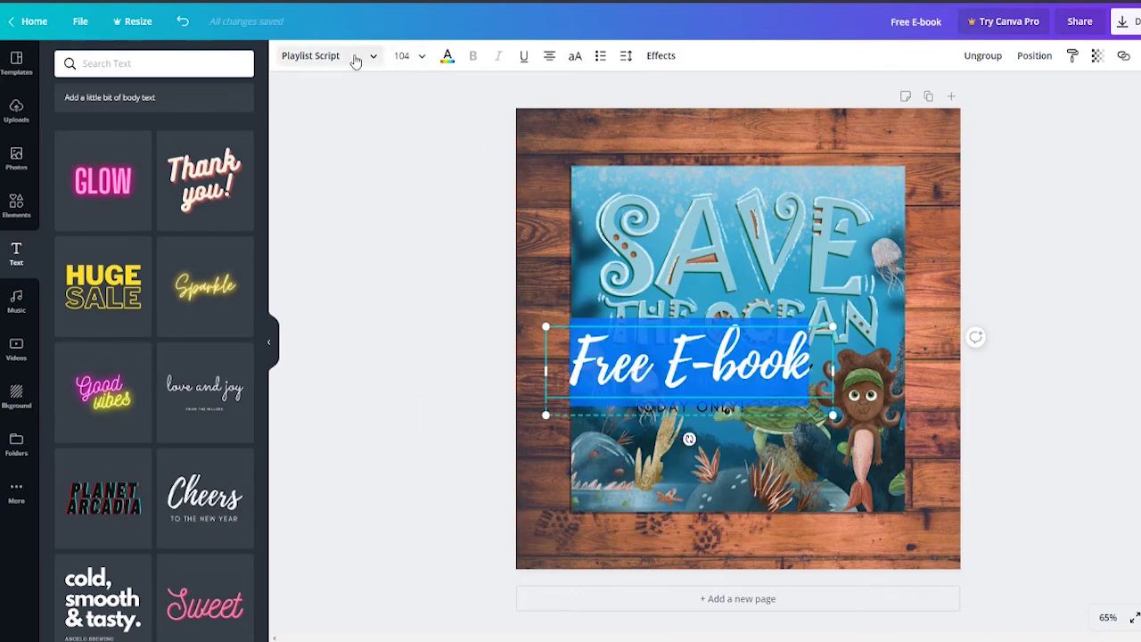
click(448, 57)
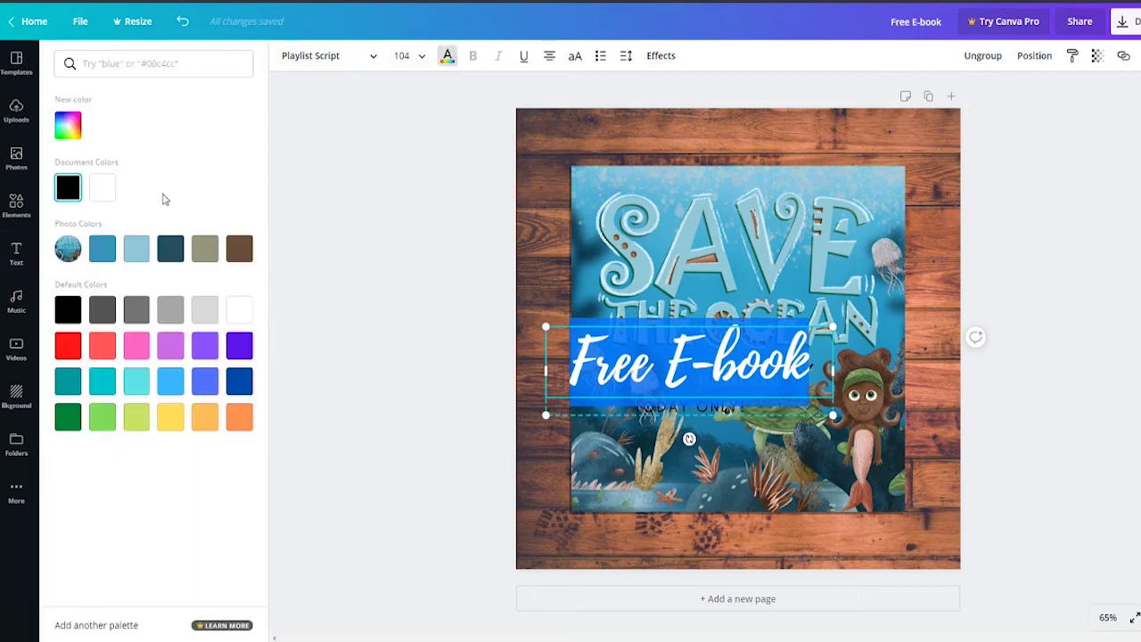
click(103, 189)
click(397, 355)
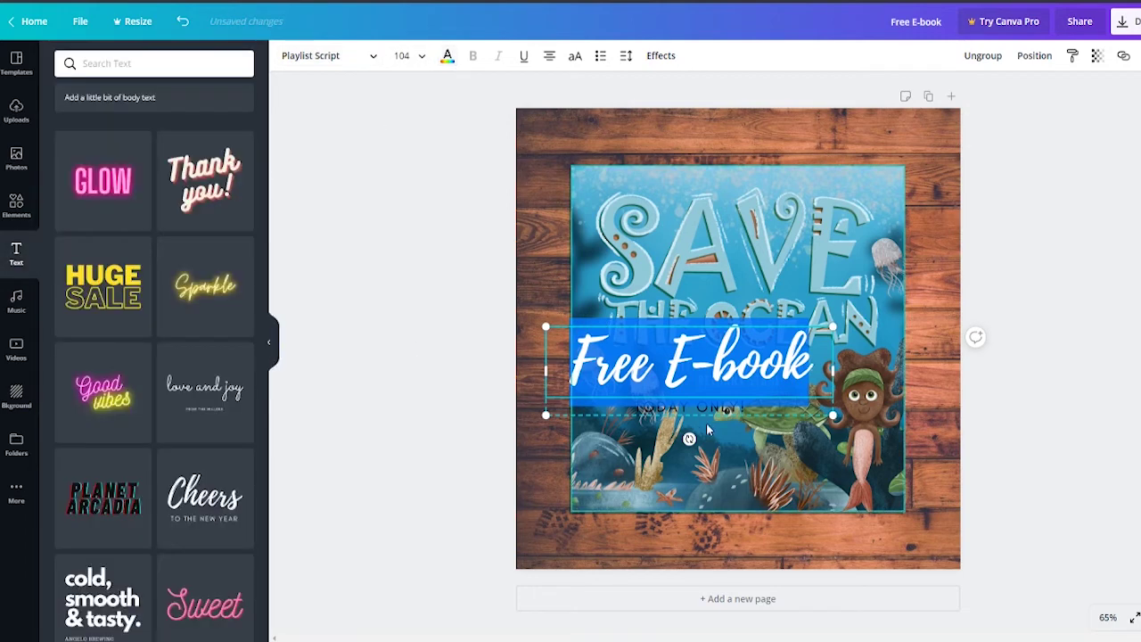
click(692, 365)
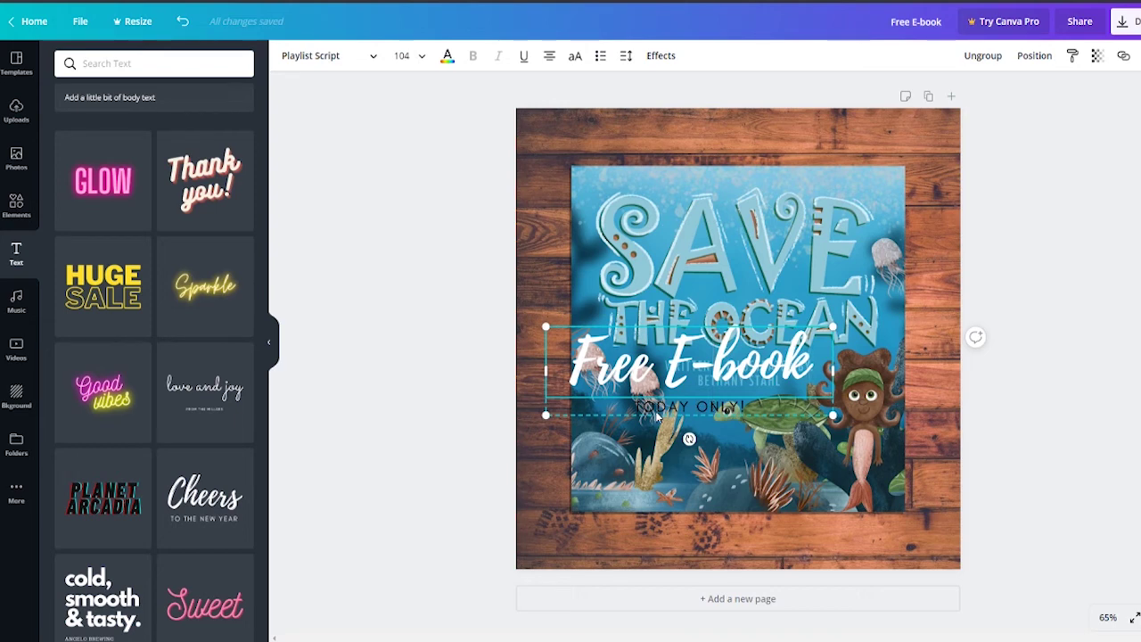
key(Left)
key(Left)
key(Left)
key(Left)
key(Left)
key(Left)
key(Left)
key(shift+Right)
- Make the TODAY ONLY! subtitle white
click(629, 415)
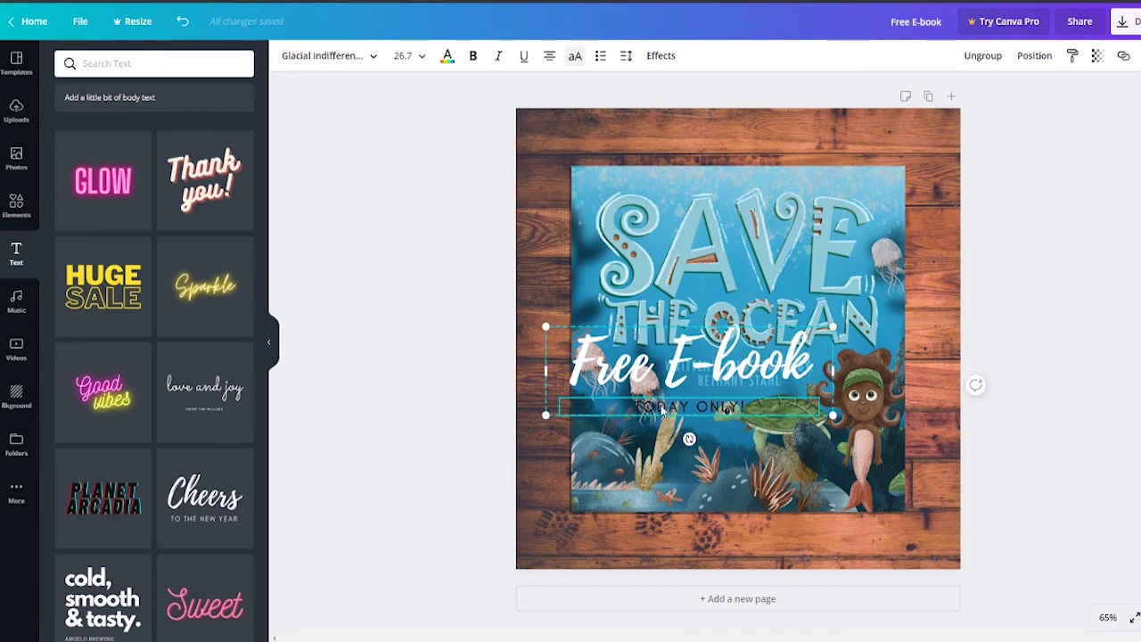
click(663, 406)
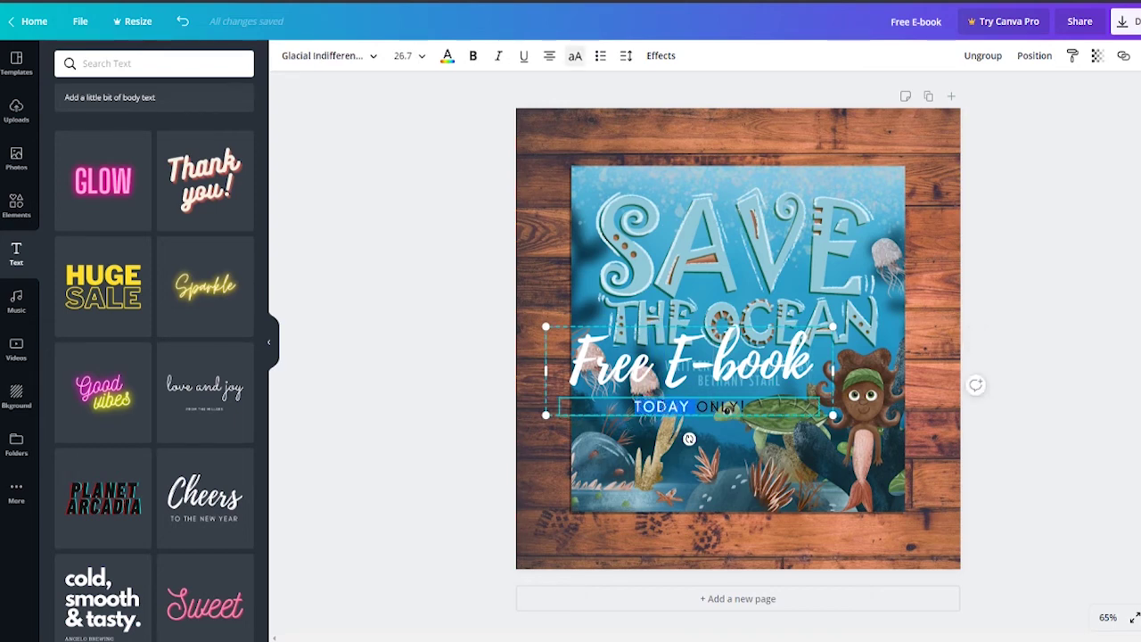
click(447, 55)
click(98, 191)
click(446, 229)
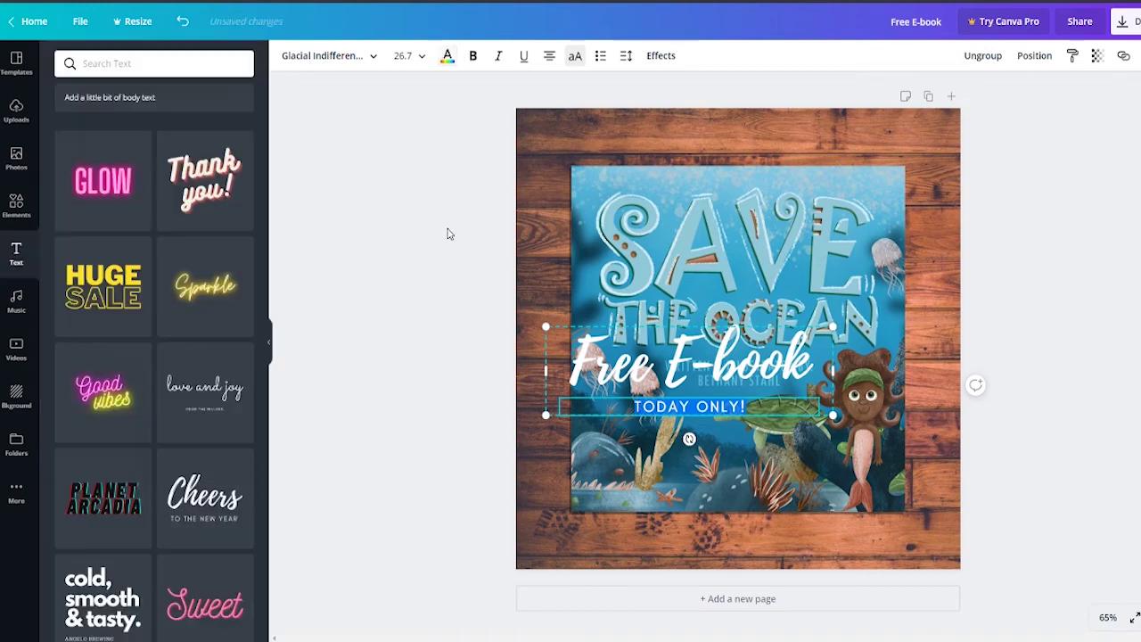
- Move the text to the bottom of the post and shrink the cover, centring it above the text
drag(682, 374, 736, 507)
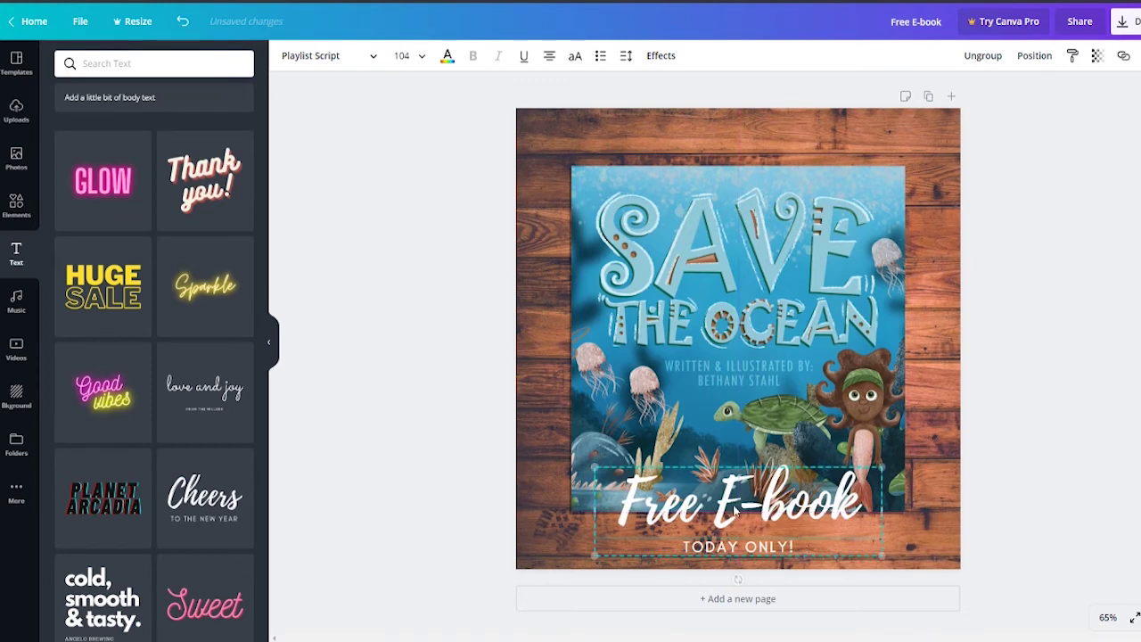
click(579, 429)
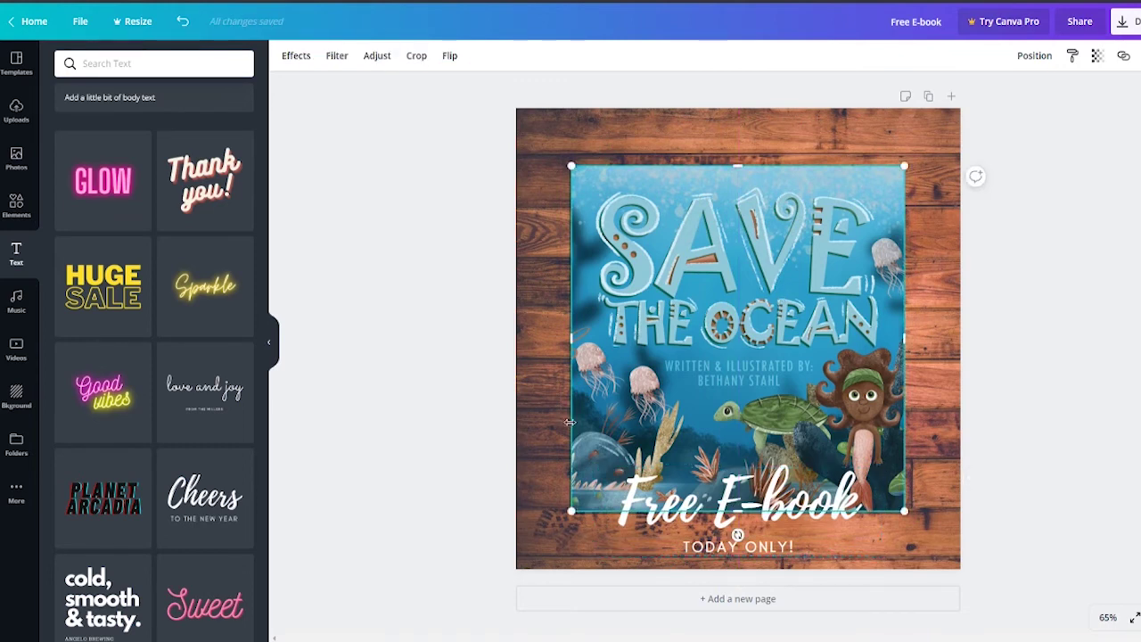
click(519, 401)
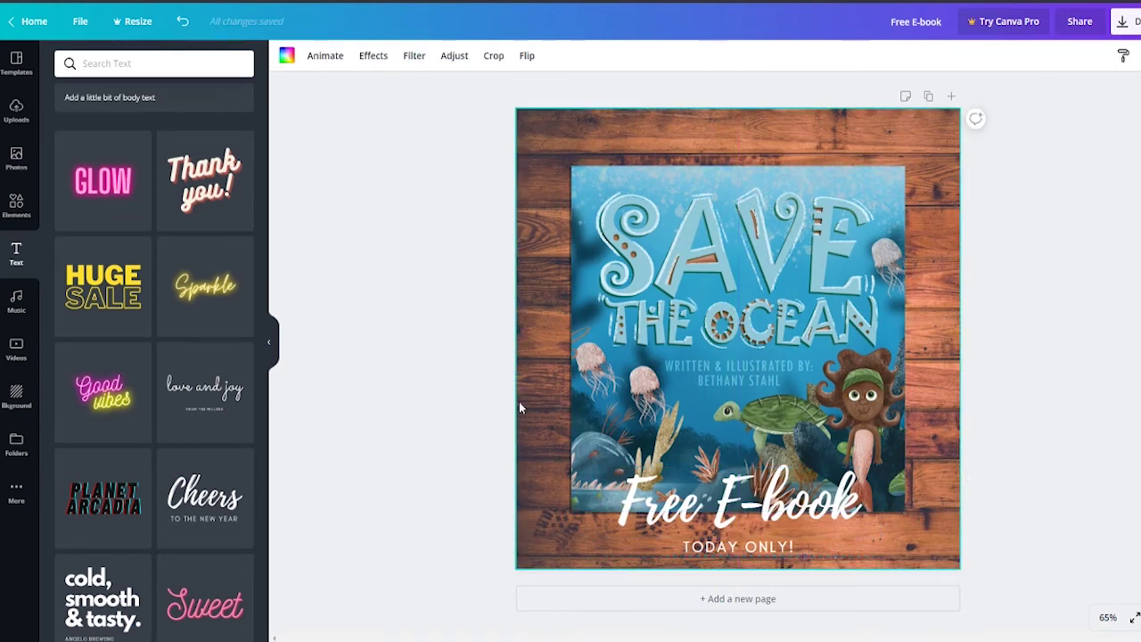
click(572, 398)
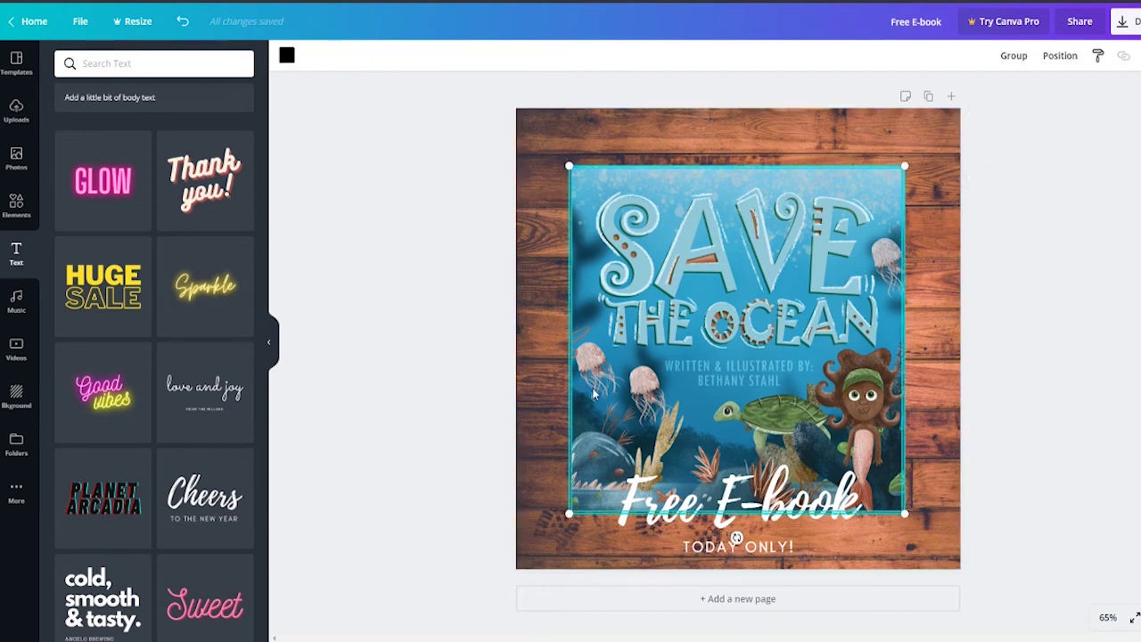
drag(568, 516, 650, 434)
drag(800, 272, 759, 272)
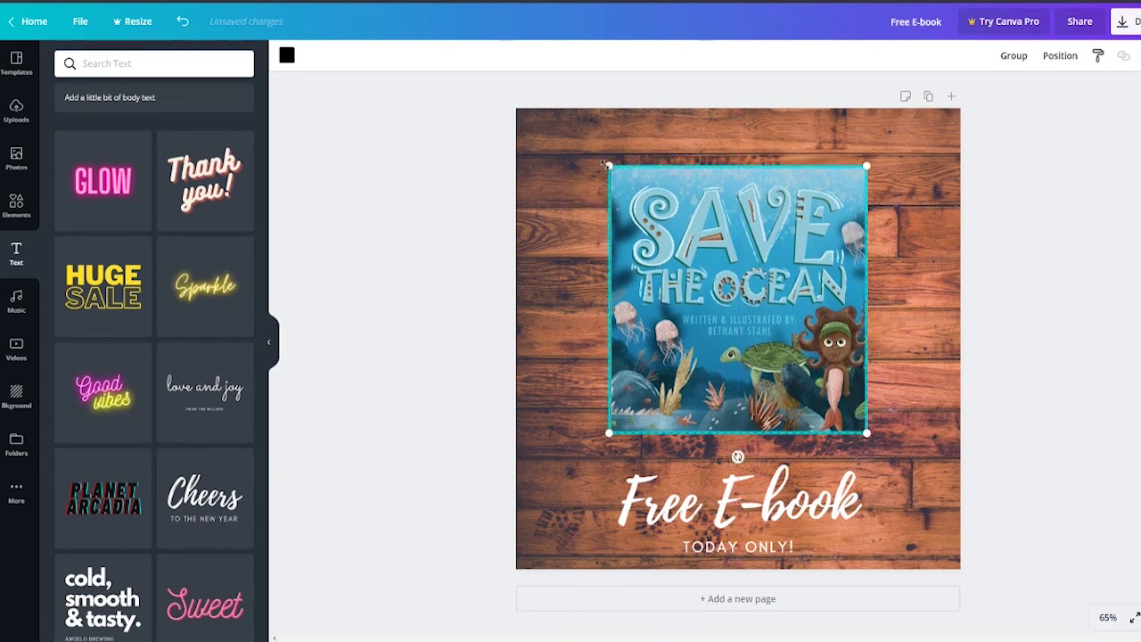
drag(605, 166, 593, 150)
mouse_move(747, 262)
mouse_down()
mouse_move(735, 260)
mouse_move(750, 259)
mouse_up()
click(506, 267)
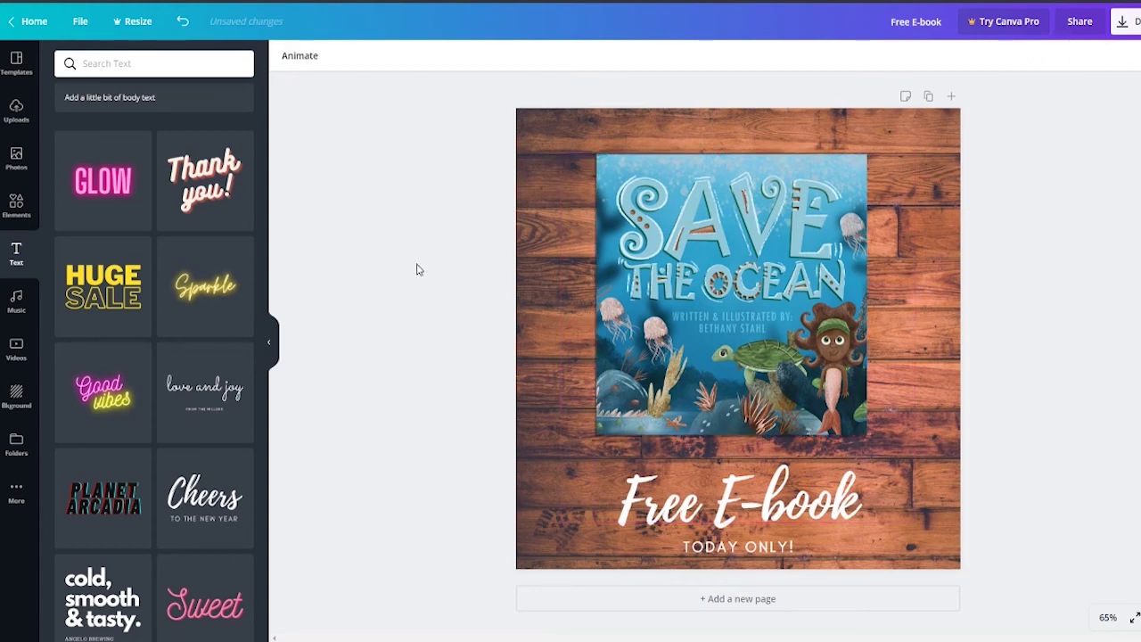
- Fine-tune the text group's position so it sits centred under the cover
drag(760, 521, 726, 499)
click(392, 458)
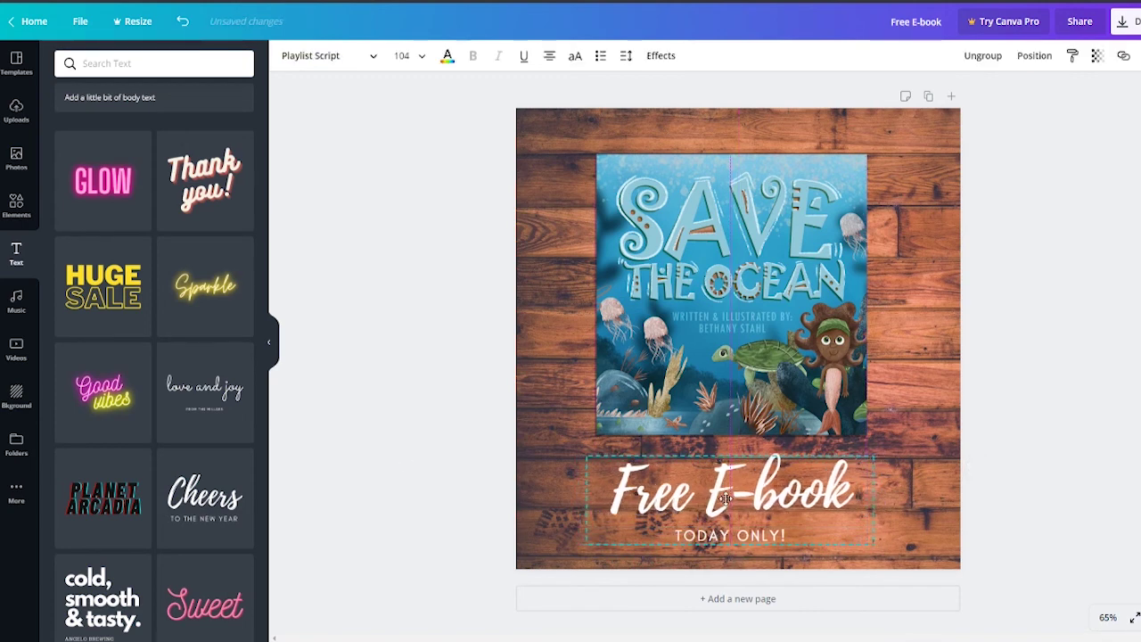
click(403, 445)
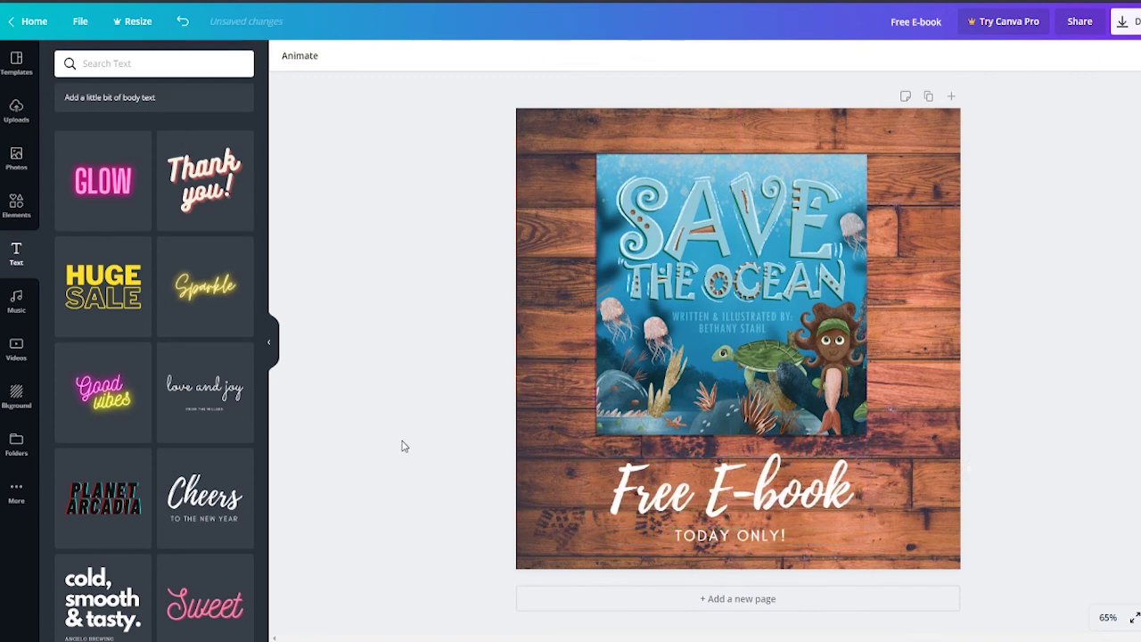